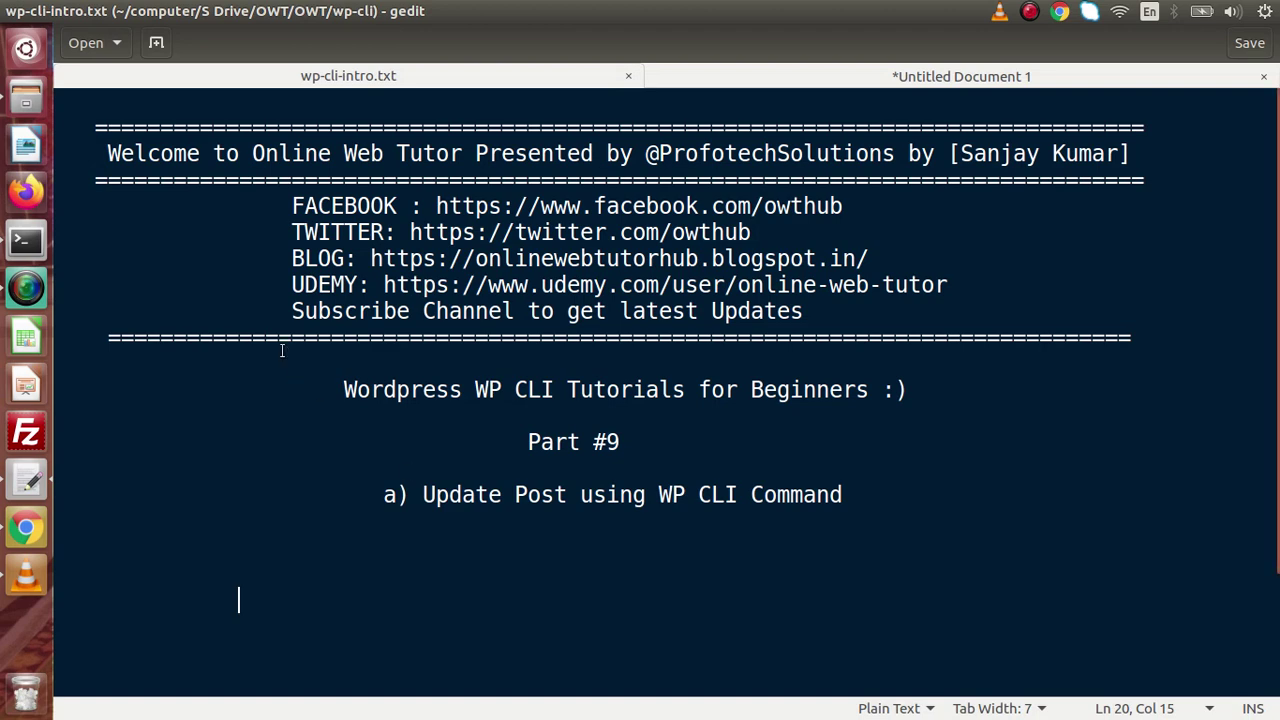
Step: Switch from the gedit notes to the terminal in the wp-cli folder
{"action": "left_click", "coordinate": [33, 250]}
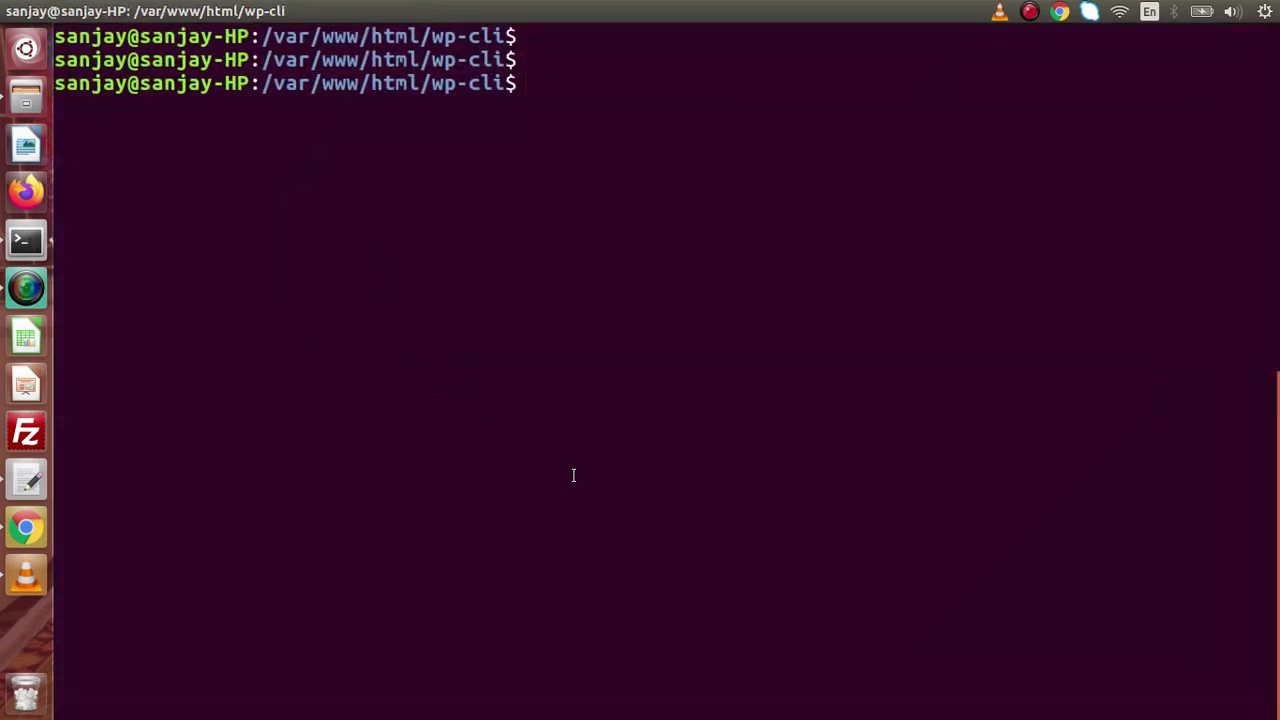
Step: Run wp admin to open the Test Website's dashboard in Chrome
{"action": "type", "text": "wp admin"}
{"action": "key", "text": "Return"}
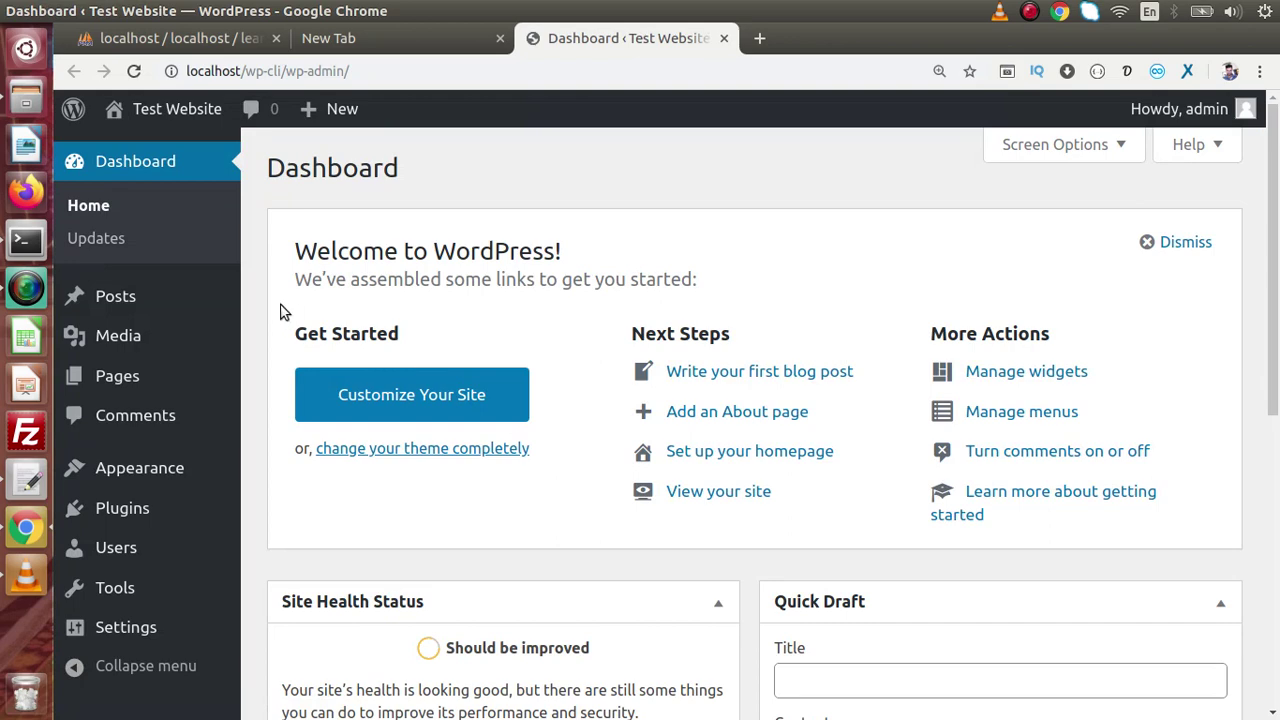
Step: View the three posts in the WordPress Posts list, then return to the terminal
{"action": "left_click", "coordinate": [126, 303]}
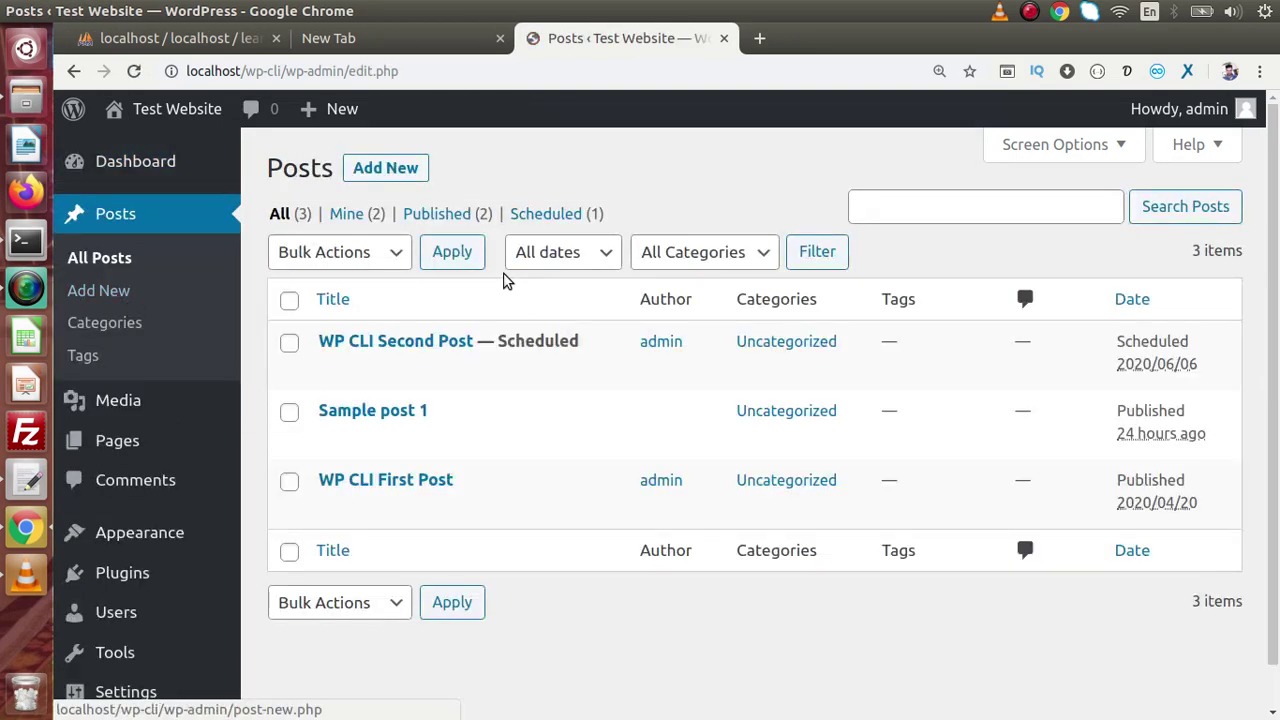
{"action": "mouse_move", "coordinate": [405, 418]}
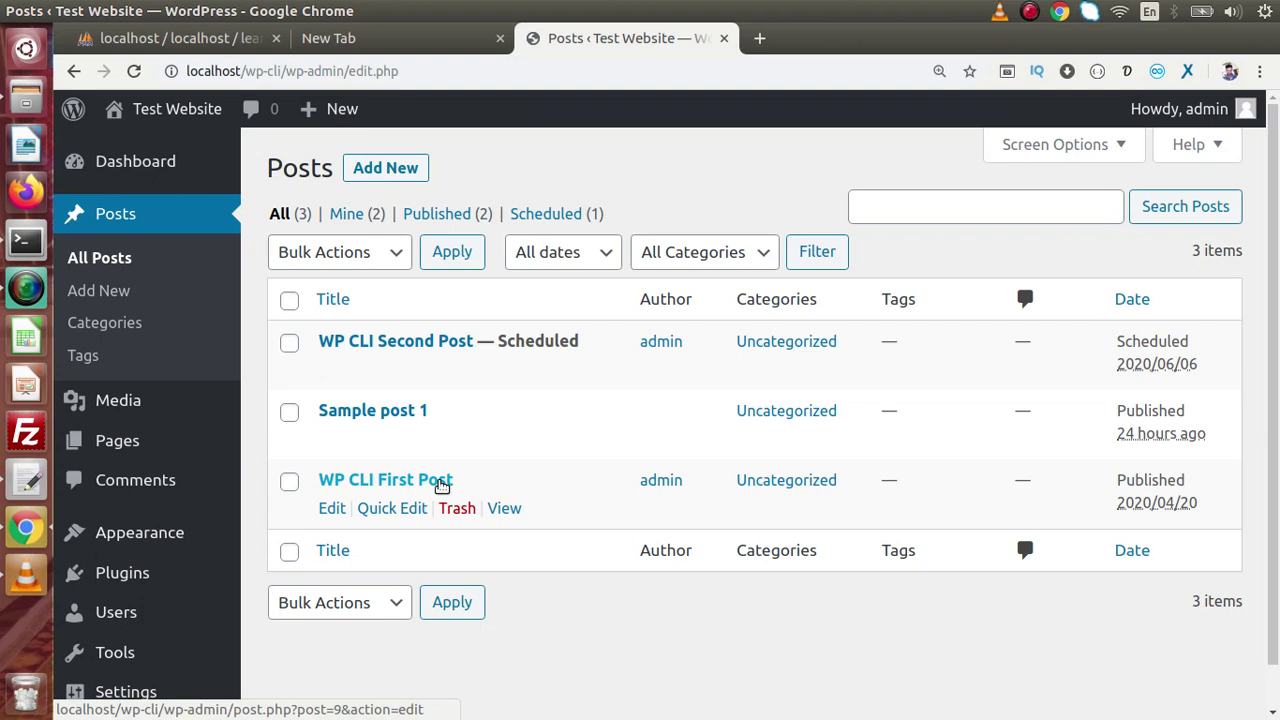
{"action": "left_click", "coordinate": [32, 244]}
Step: Run wp help post, highlight the update subcommand, and exit back to a clean prompt
{"action": "key", "text": "Return"}
{"action": "key", "text": "Return"}
{"action": "type", "text": "w"}
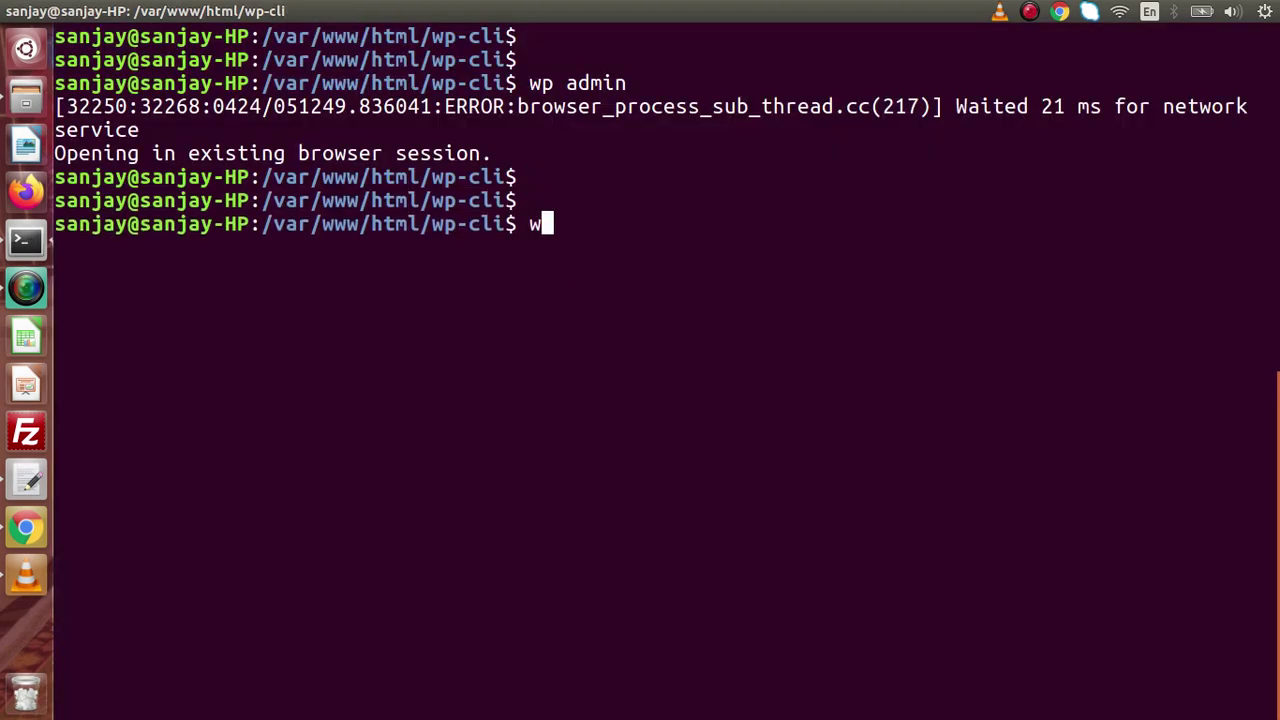
{"action": "type", "text": "p help post"}
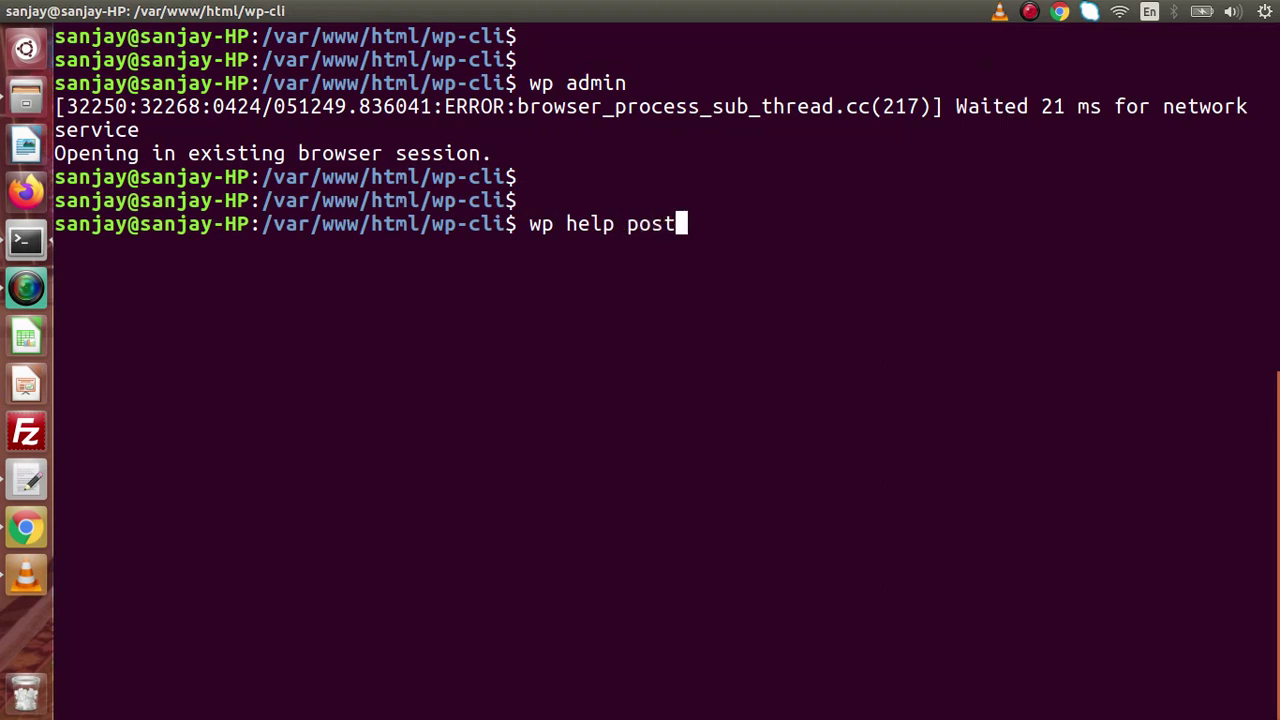
{"action": "key", "text": "Return"}
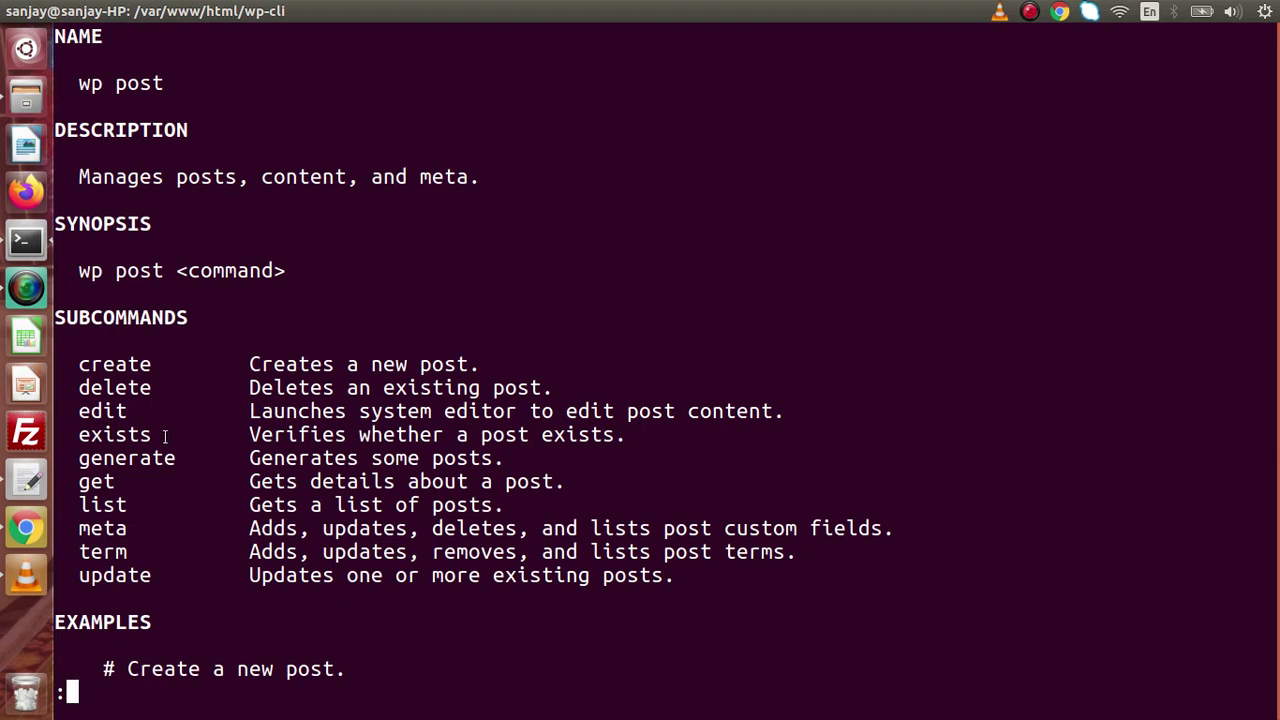
{"action": "left_click_drag", "start_coordinate": [152, 575], "coordinate": [79, 575]}
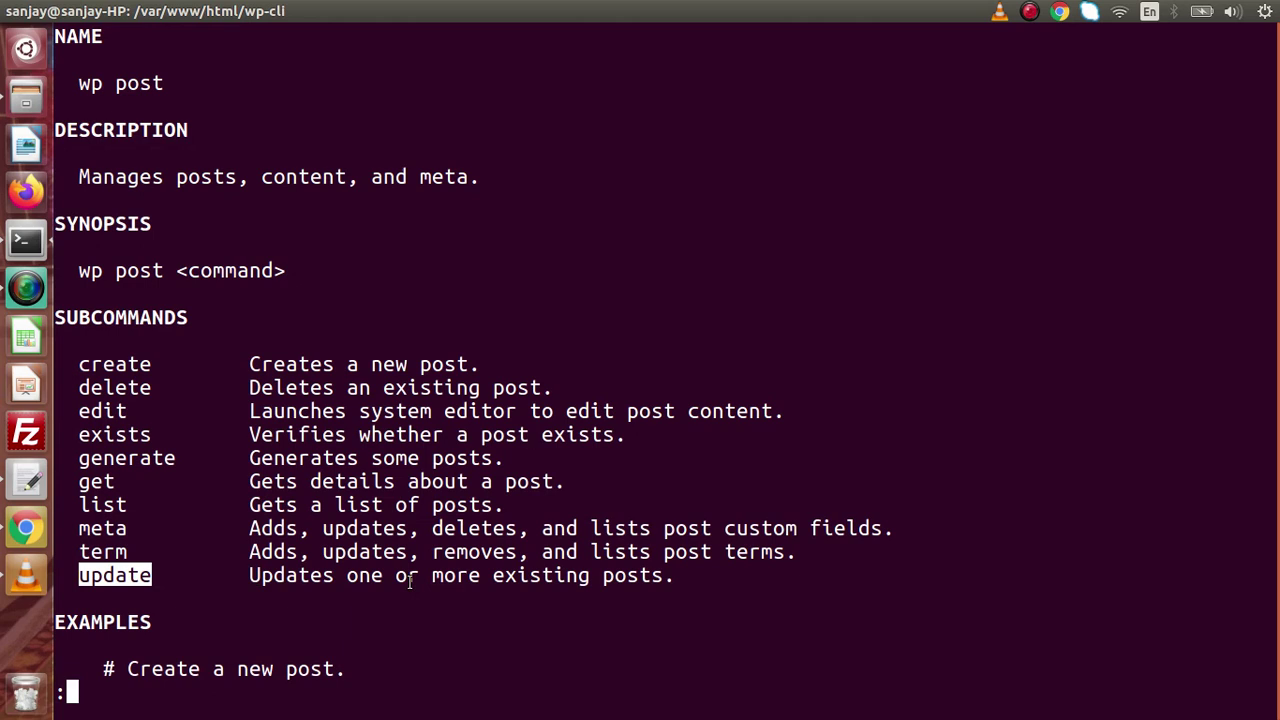
{"action": "key", "text": "ctrl+c"}
{"action": "key", "text": "ctrl+c"}
{"action": "key", "text": "q"}
{"action": "key", "text": "Return"}
{"action": "key", "text": "Return"}
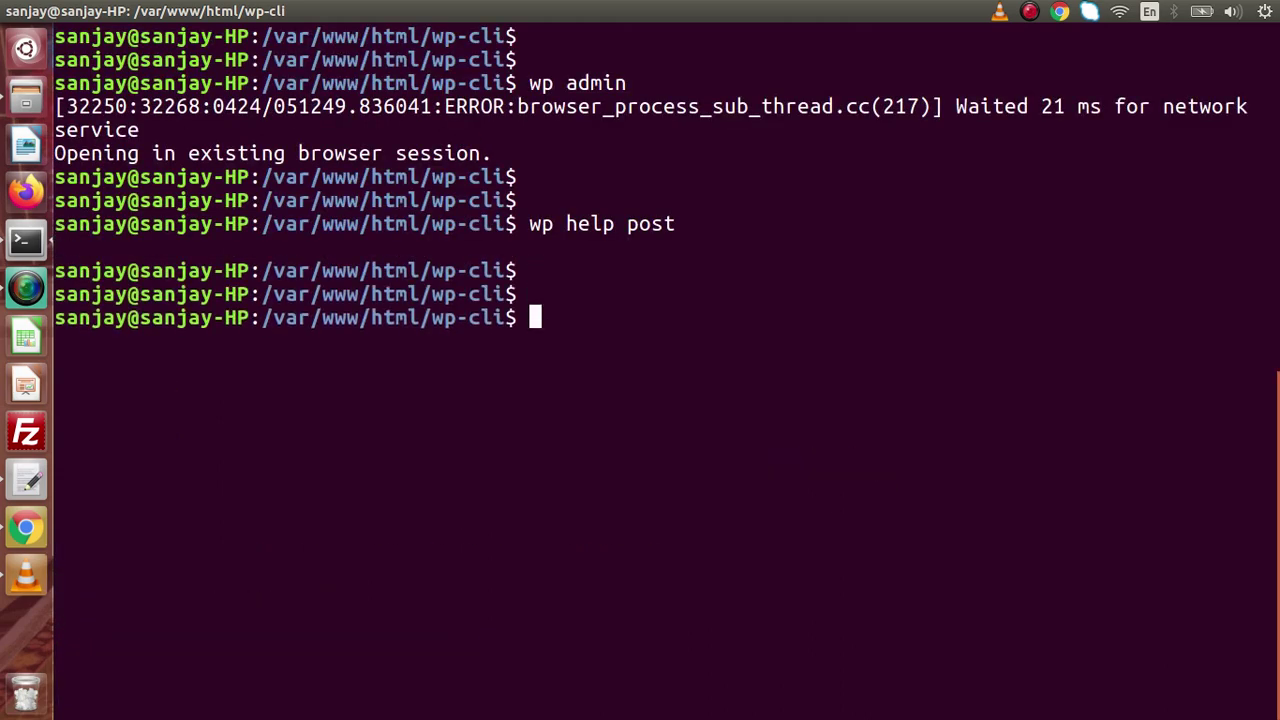
{"action": "key", "text": "Return"}
Step: Run wp help post update and copy its full synopsis
{"action": "type", "text": "wp "}
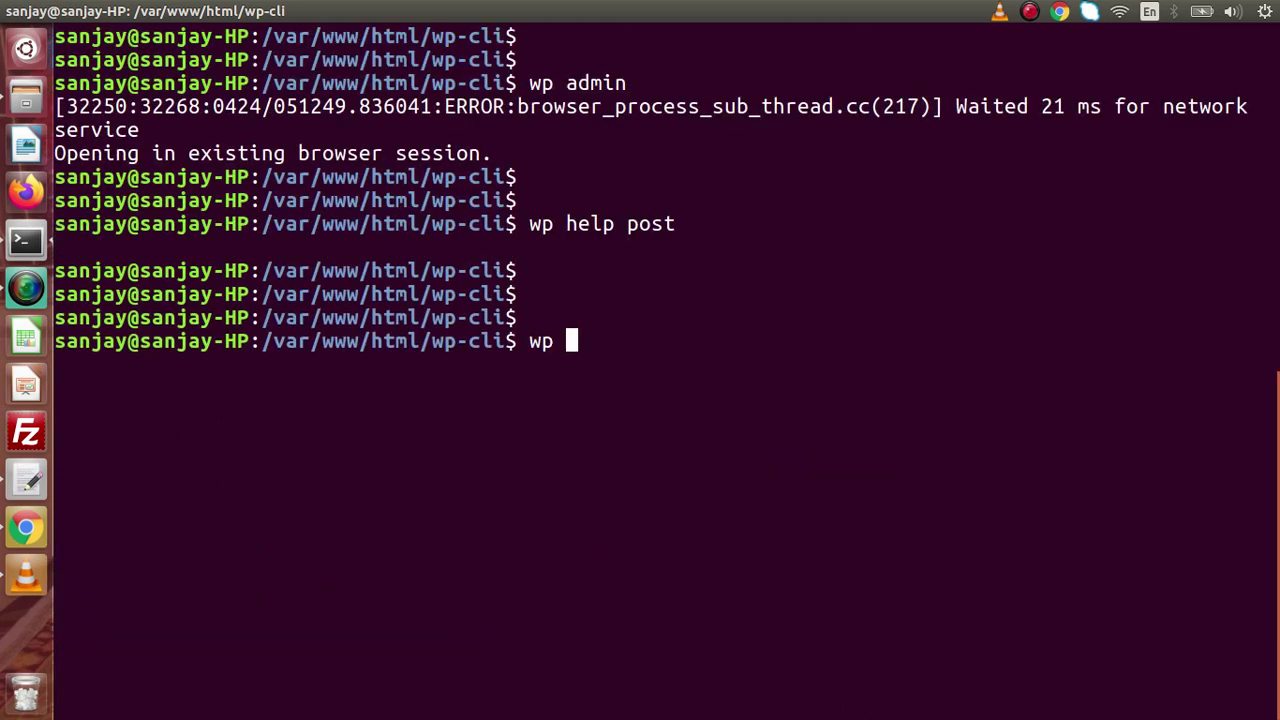
{"action": "type", "text": "help"}
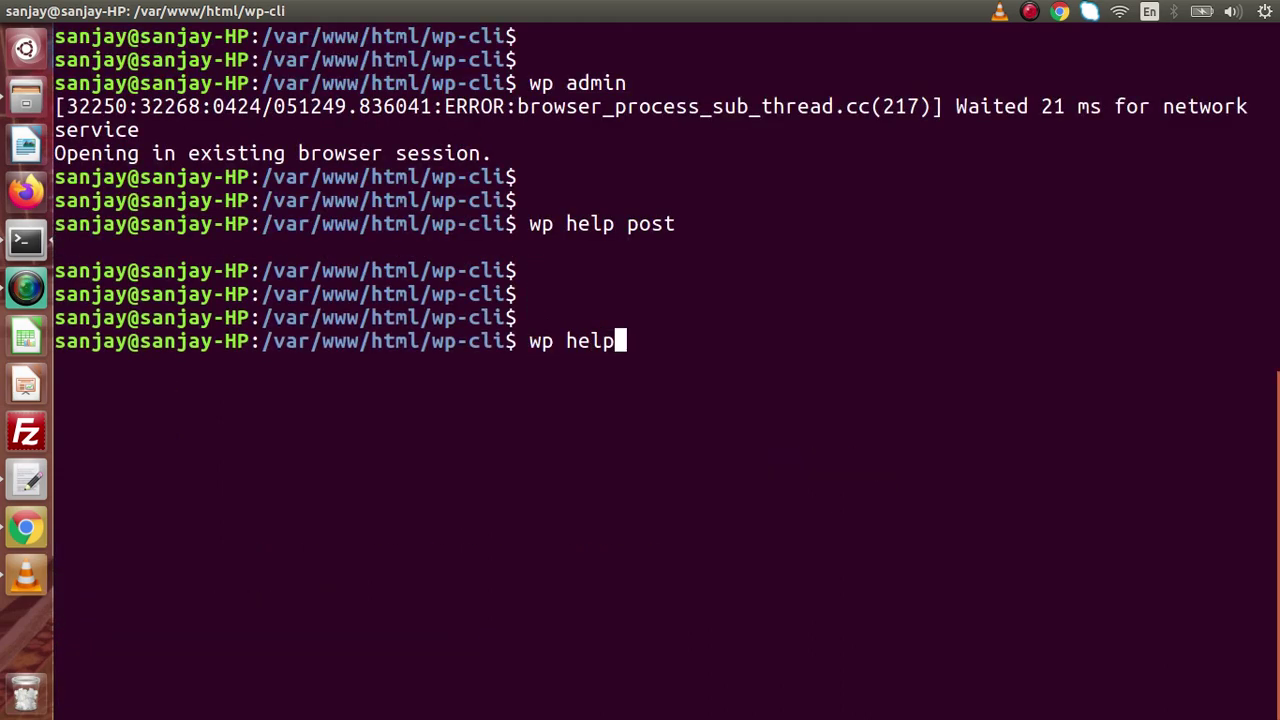
{"action": "type", "text": " post update"}
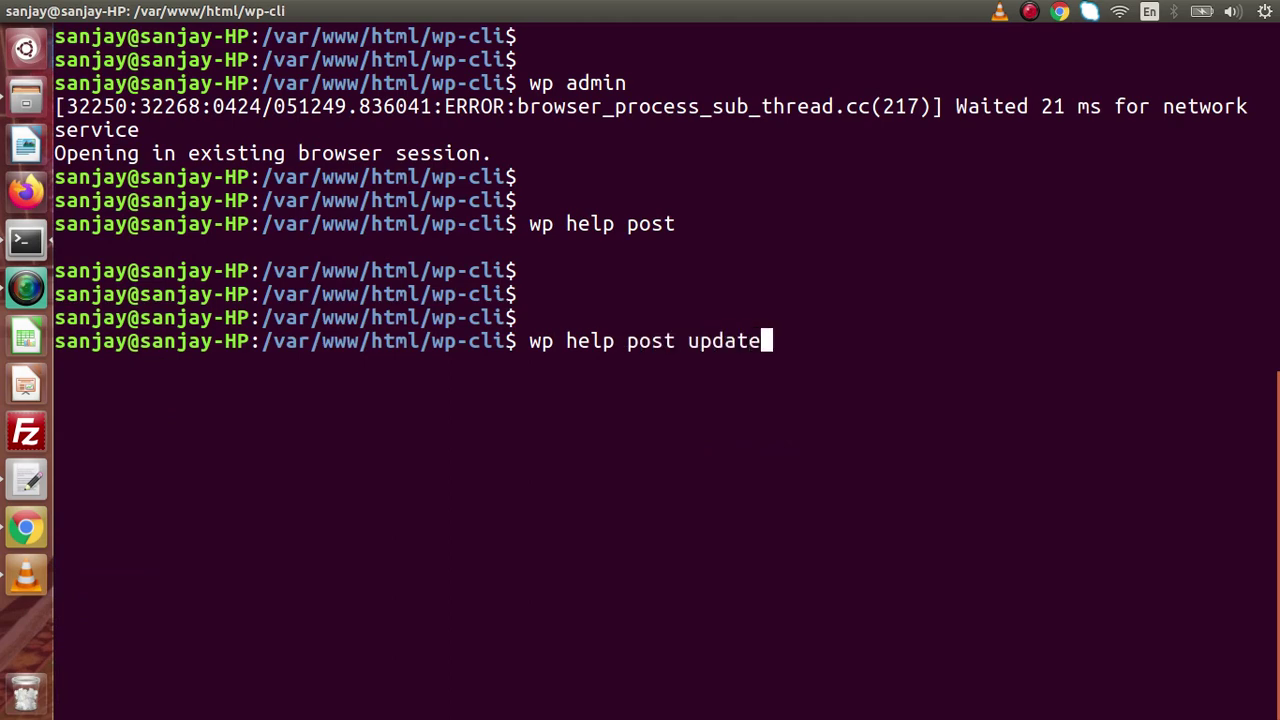
{"action": "key", "text": "Return"}
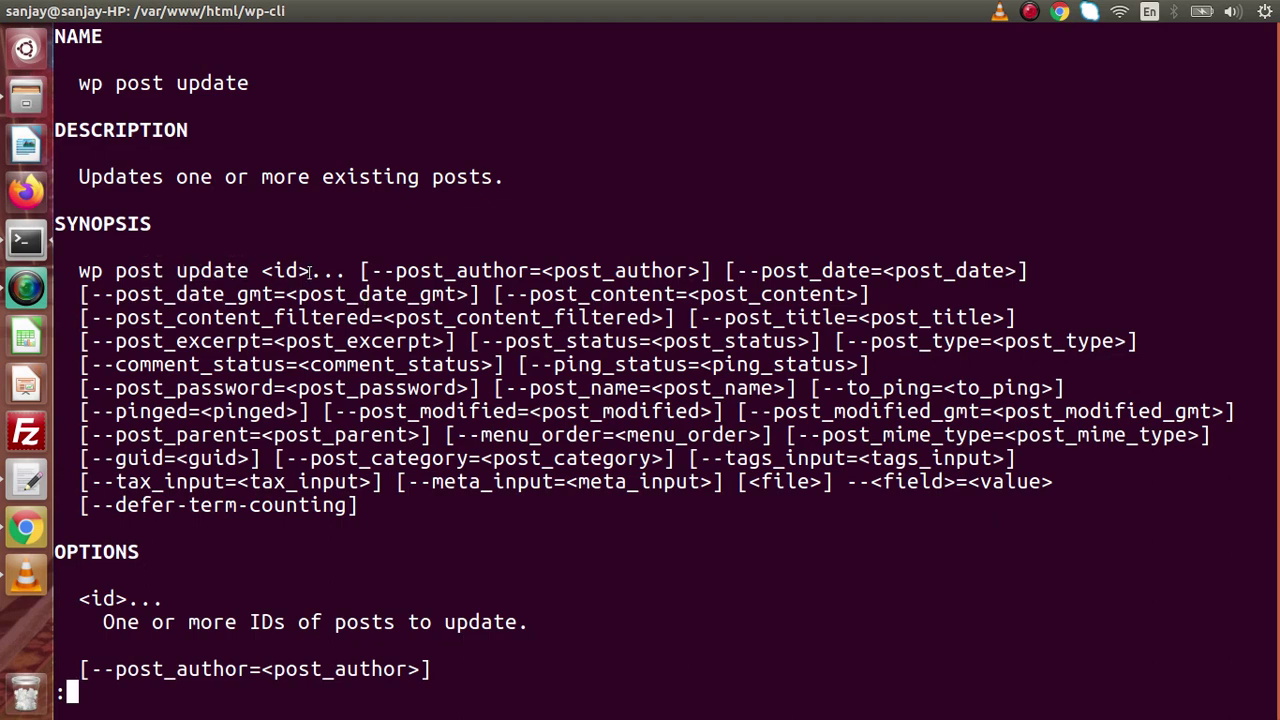
{"action": "left_click_drag", "start_coordinate": [308, 270], "coordinate": [263, 271]}
{"action": "left_click_drag", "start_coordinate": [360, 270], "coordinate": [370, 505]}
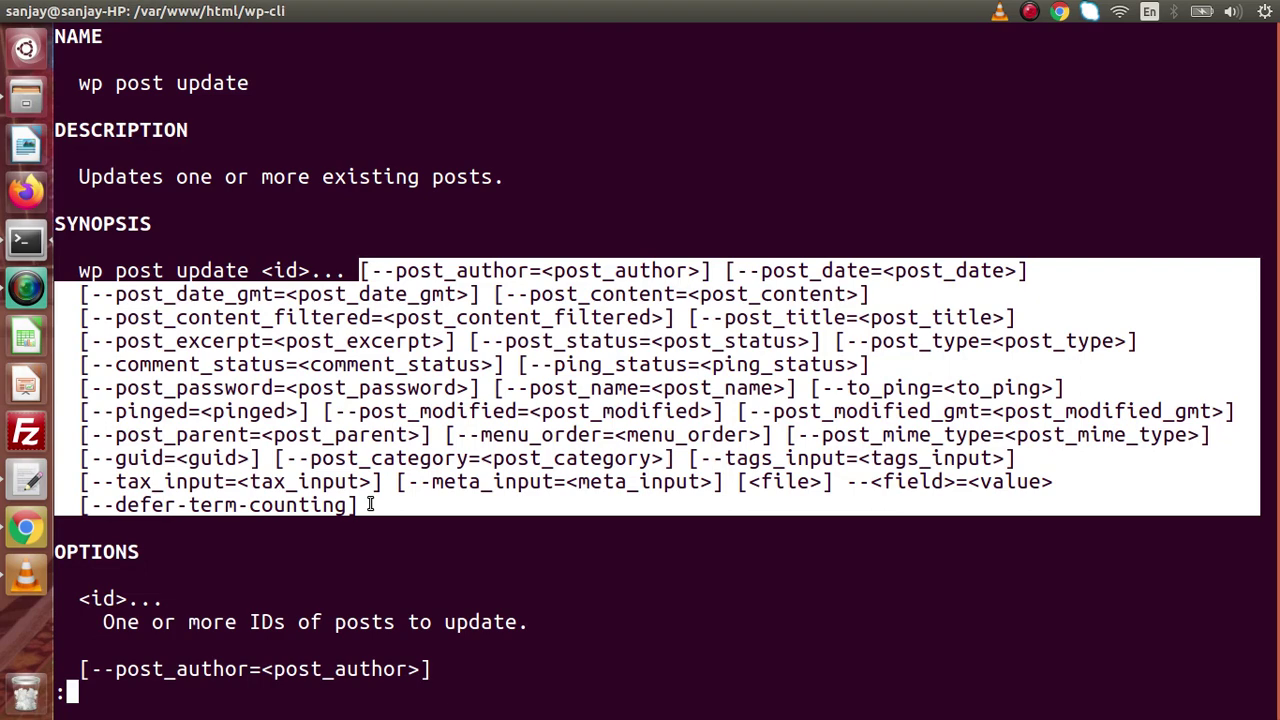
{"action": "left_click", "coordinate": [323, 419]}
{"action": "left_click_drag", "start_coordinate": [77, 278], "coordinate": [365, 505]}
{"action": "right_click", "coordinate": [362, 394]}
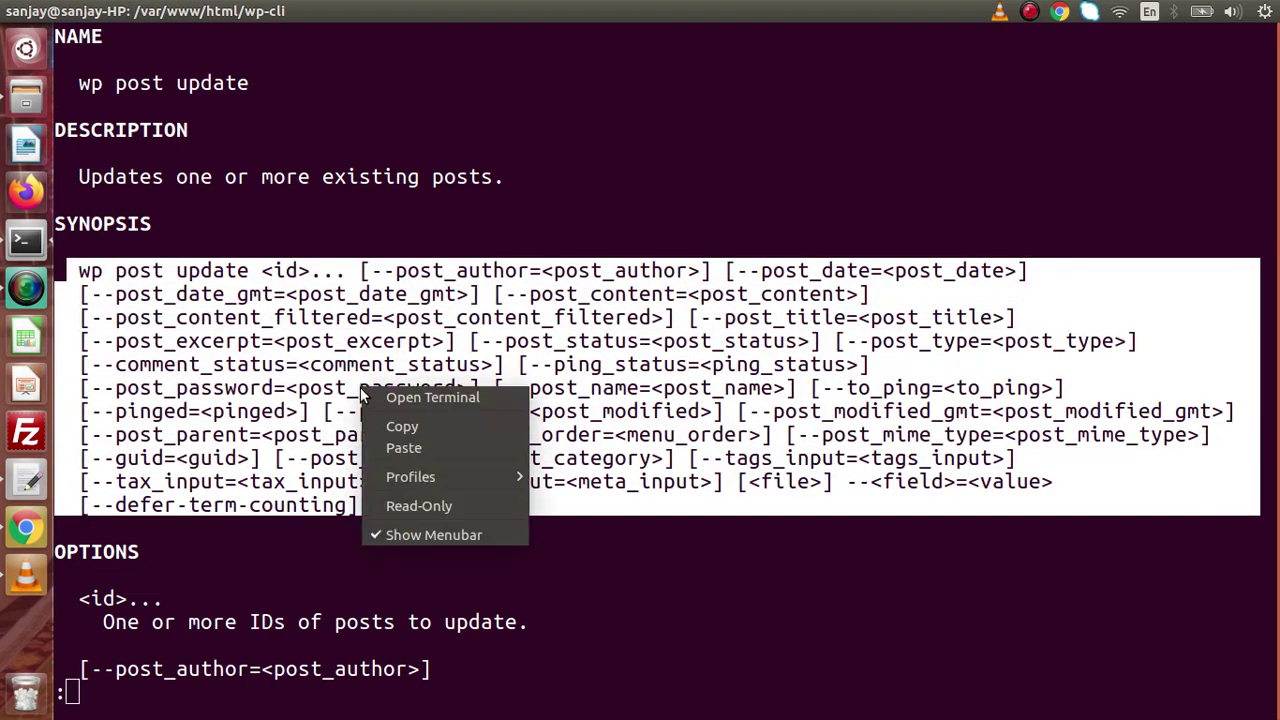
{"action": "left_click", "coordinate": [402, 426]}
Step: Paste the synopsis into a new gedit document and quit the terminal help pager
{"action": "left_click", "coordinate": [26, 481]}
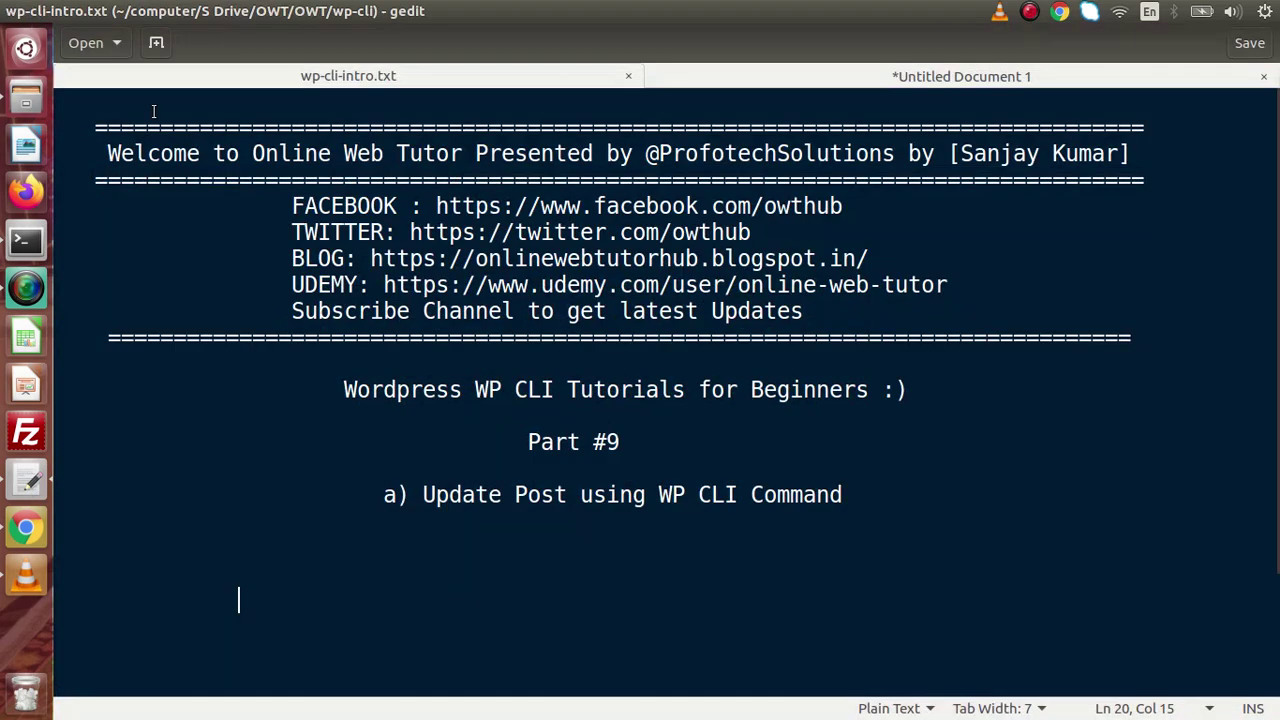
{"action": "left_click", "coordinate": [161, 48]}
{"action": "key", "text": "Return"}
{"action": "key", "text": "Return"}
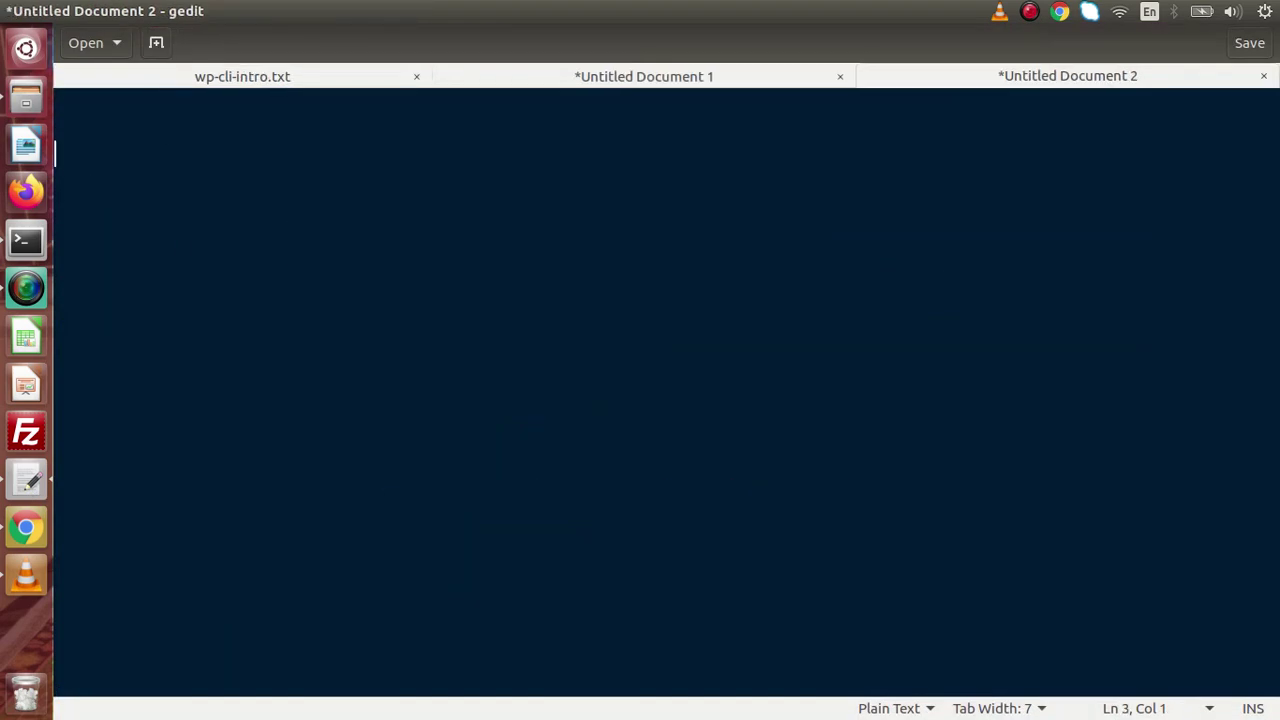
{"action": "key", "text": "ctrl+v"}
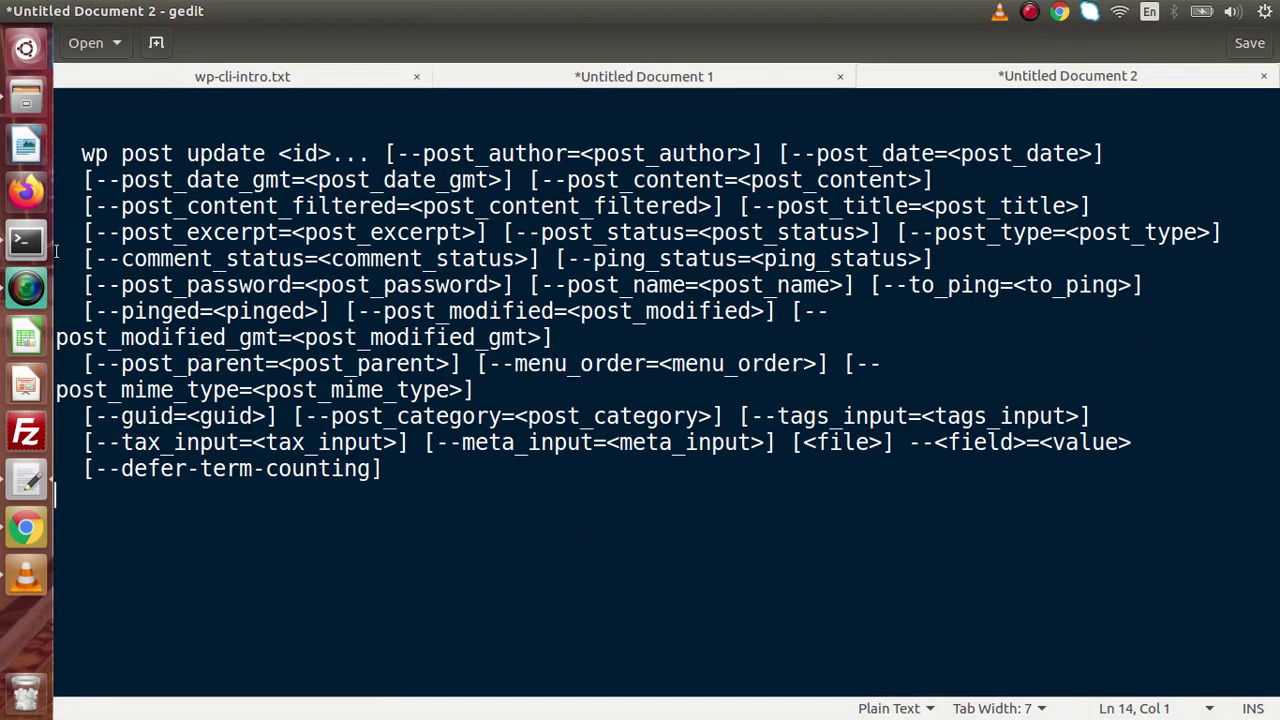
{"action": "left_click", "coordinate": [26, 240]}
{"action": "key", "text": "q"}
{"action": "key", "text": "ctrl+c"}
{"action": "key", "text": "ctrl+c"}
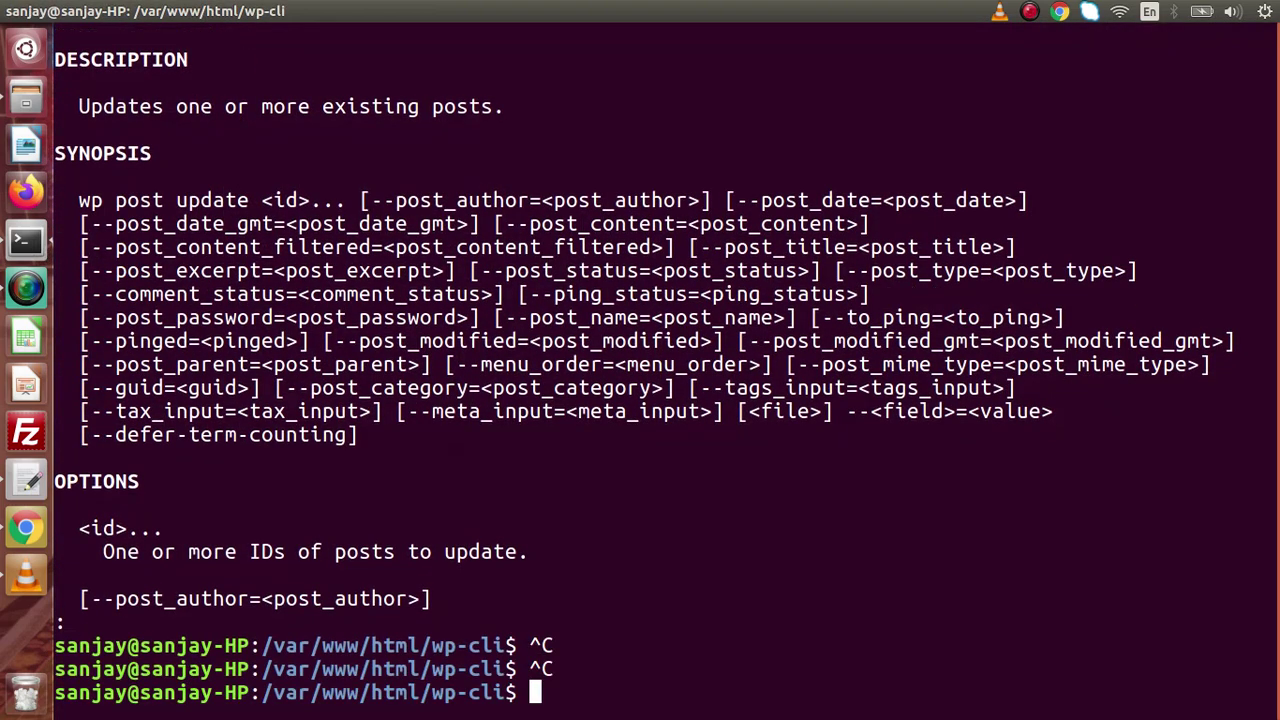
Step: Clear the screen and run wp post list to show posts 10, 14 and 9
{"action": "key", "text": "Return"}
{"action": "key", "text": "Return"}
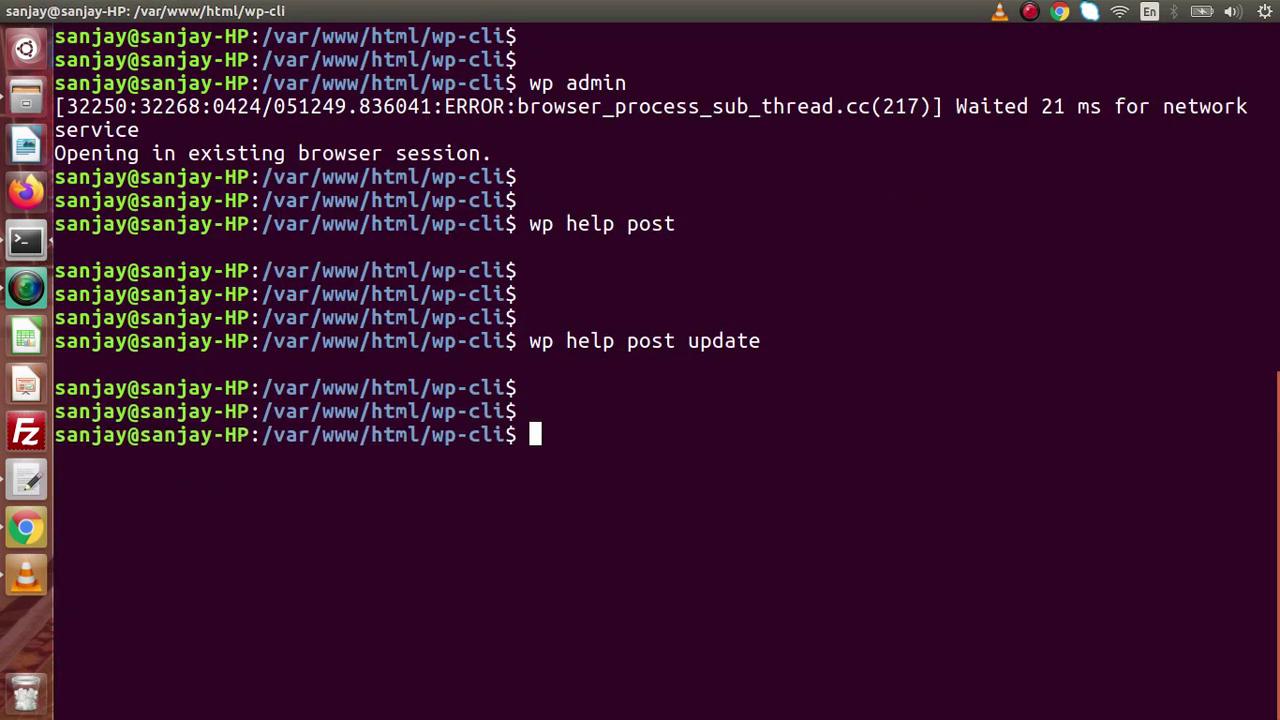
{"action": "type", "text": "clear"}
{"action": "key", "text": "Return"}
{"action": "key", "text": "Return"}
{"action": "key", "text": "Return"}
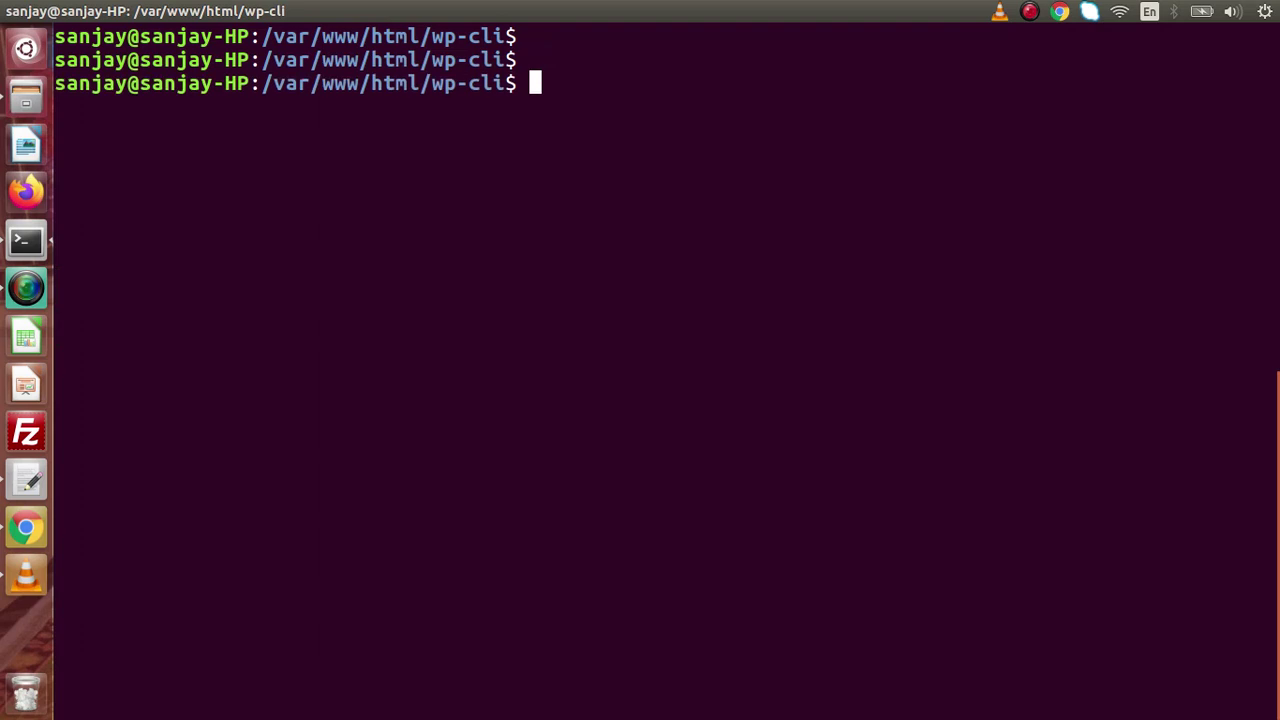
{"action": "type", "text": "wp post u"}
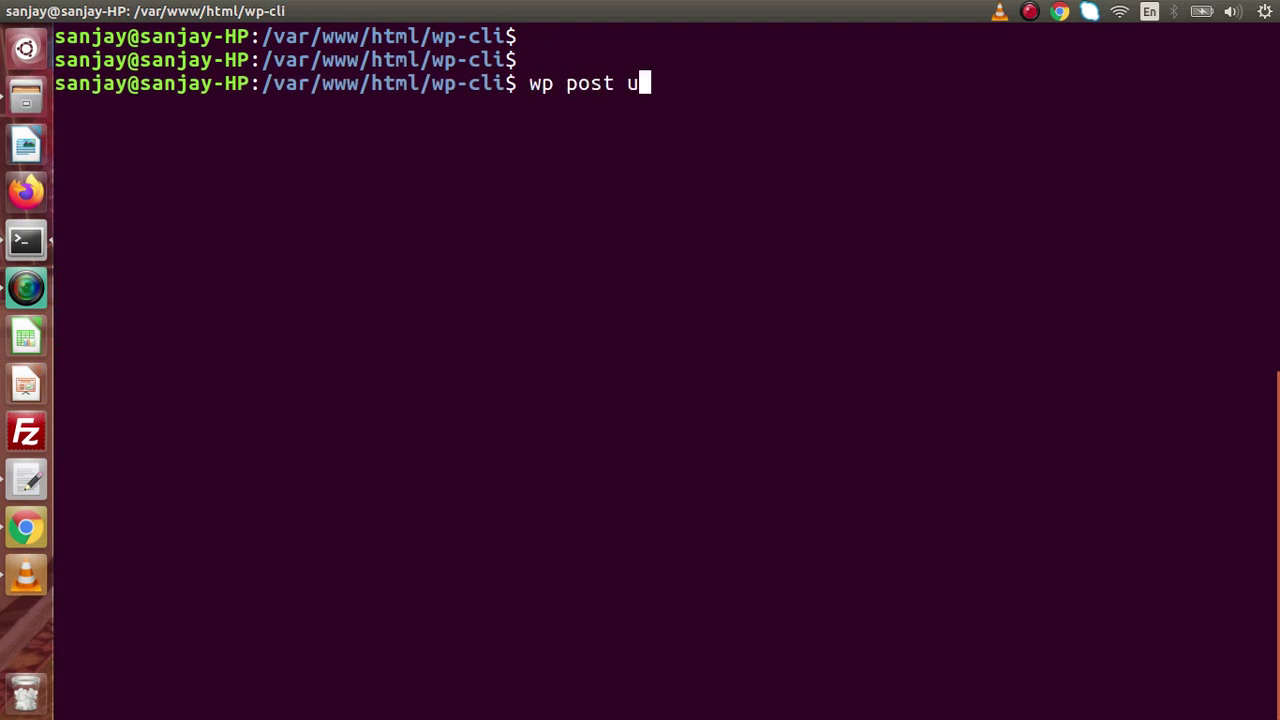
{"action": "type", "text": "pdate"}
{"action": "key", "text": "BackSpace"}
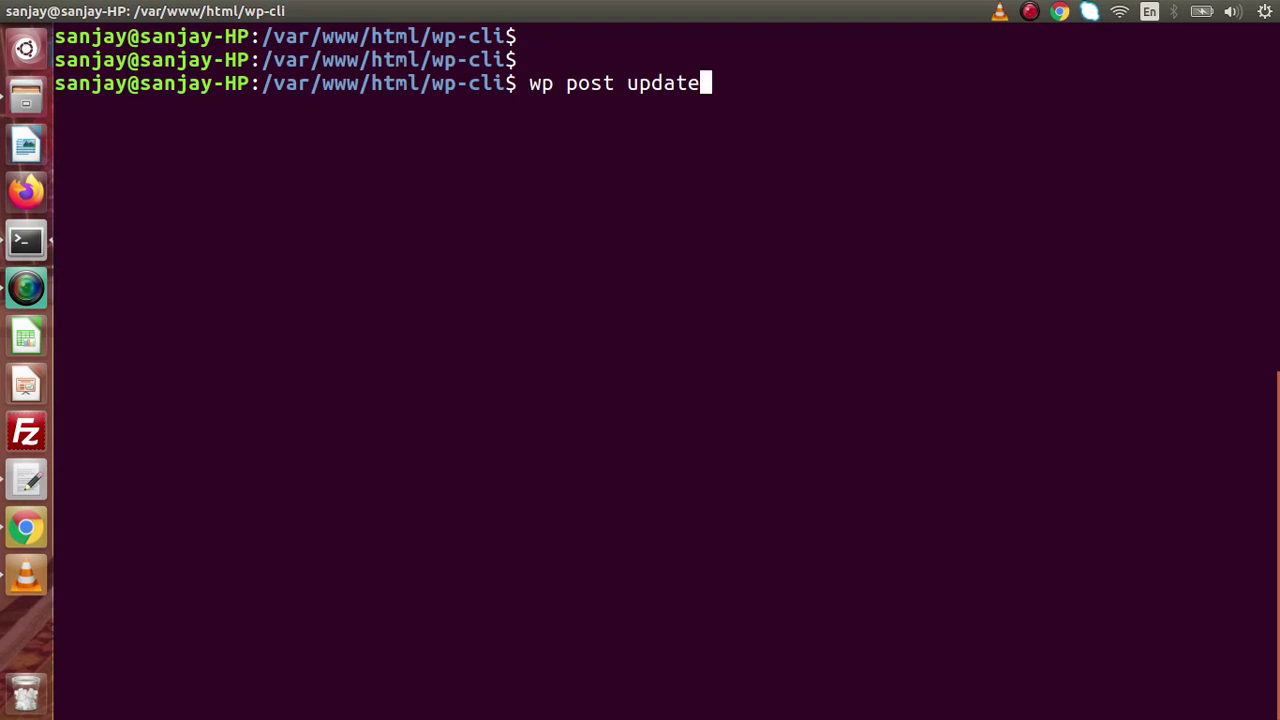
{"action": "key", "text": "BackSpace"}
{"action": "key", "text": "BackSpace"}
{"action": "key", "text": "BackSpace"}
{"action": "key", "text": "BackSpace"}
{"action": "key", "text": "BackSpace"}
{"action": "key", "text": "BackSpace"}
{"action": "type", "text": "li"}
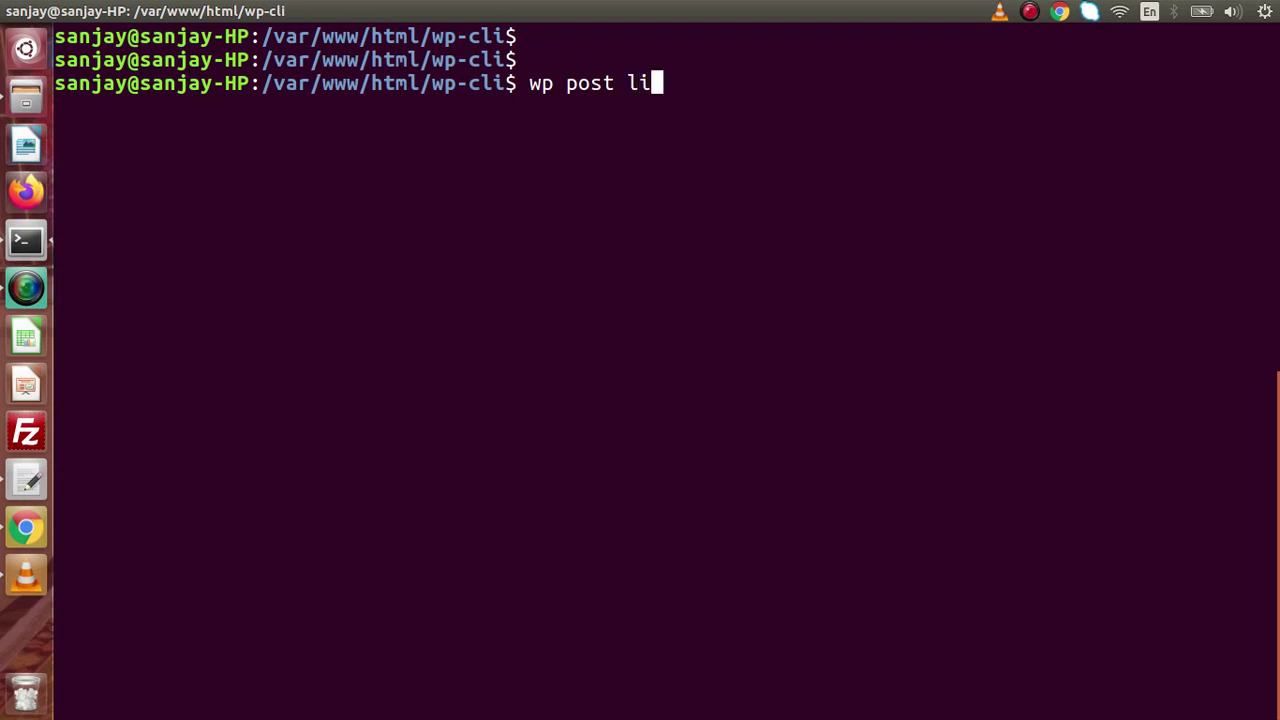
{"action": "type", "text": "st"}
{"action": "key", "text": "Return"}
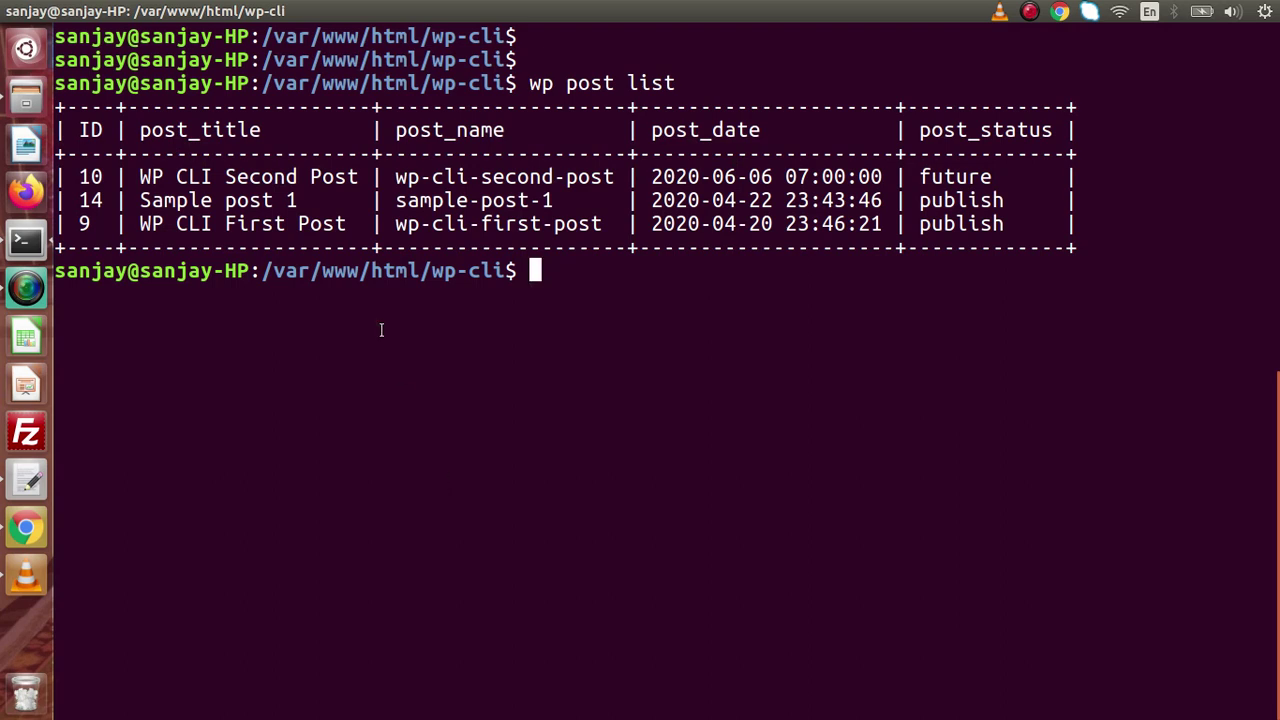
Step: Retitle post 9 to 'Updated Post Title' with wp post update
{"action": "left_click_drag", "start_coordinate": [349, 222], "coordinate": [91, 223]}
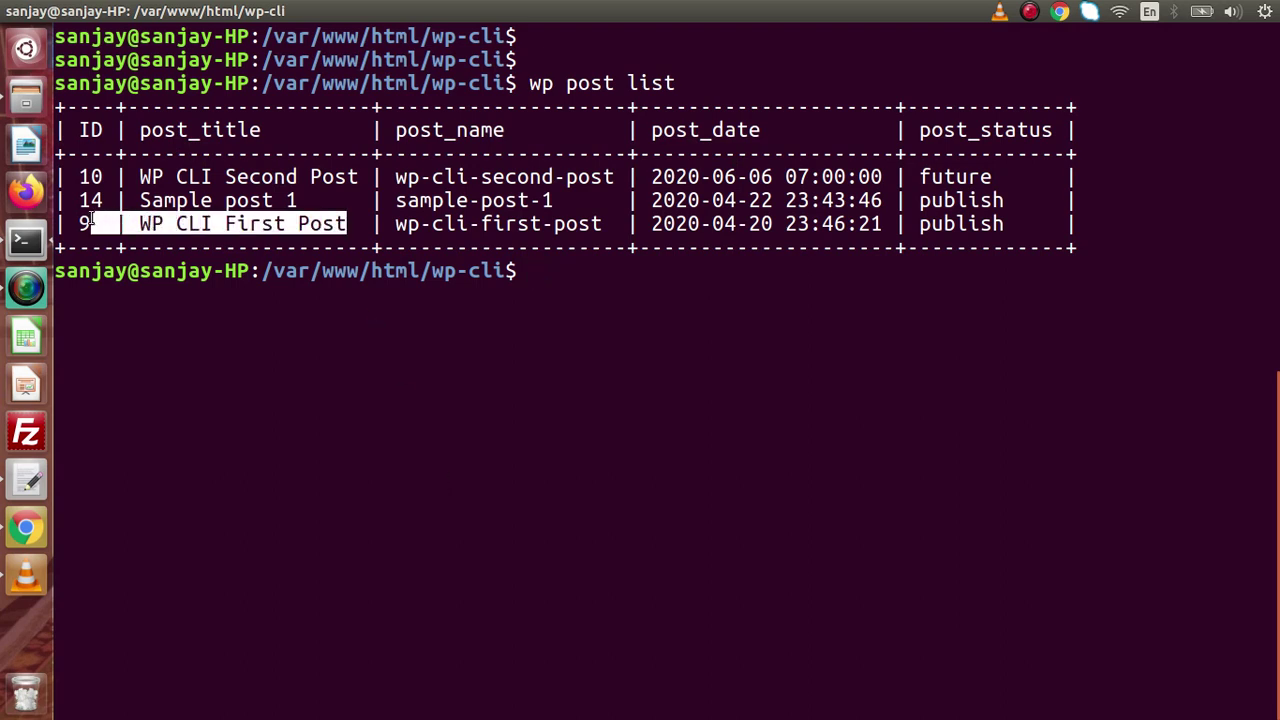
{"action": "left_click", "coordinate": [304, 231]}
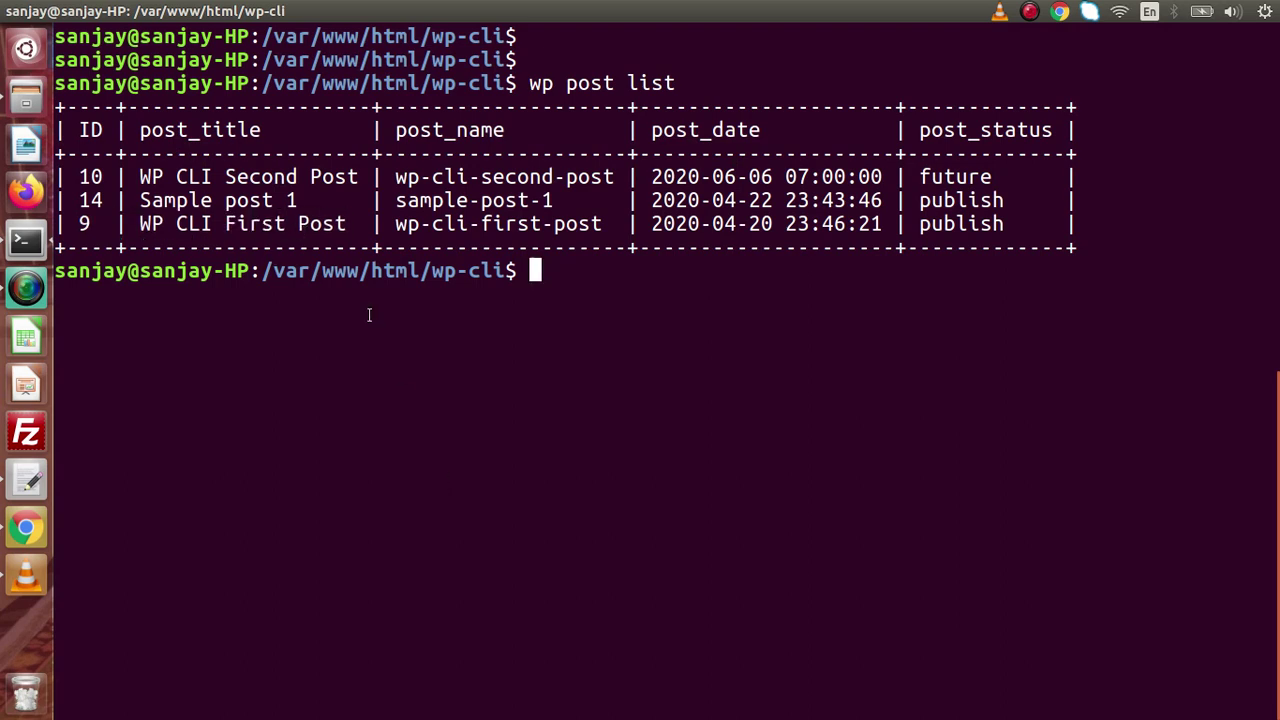
{"action": "type", "text": "wp "}
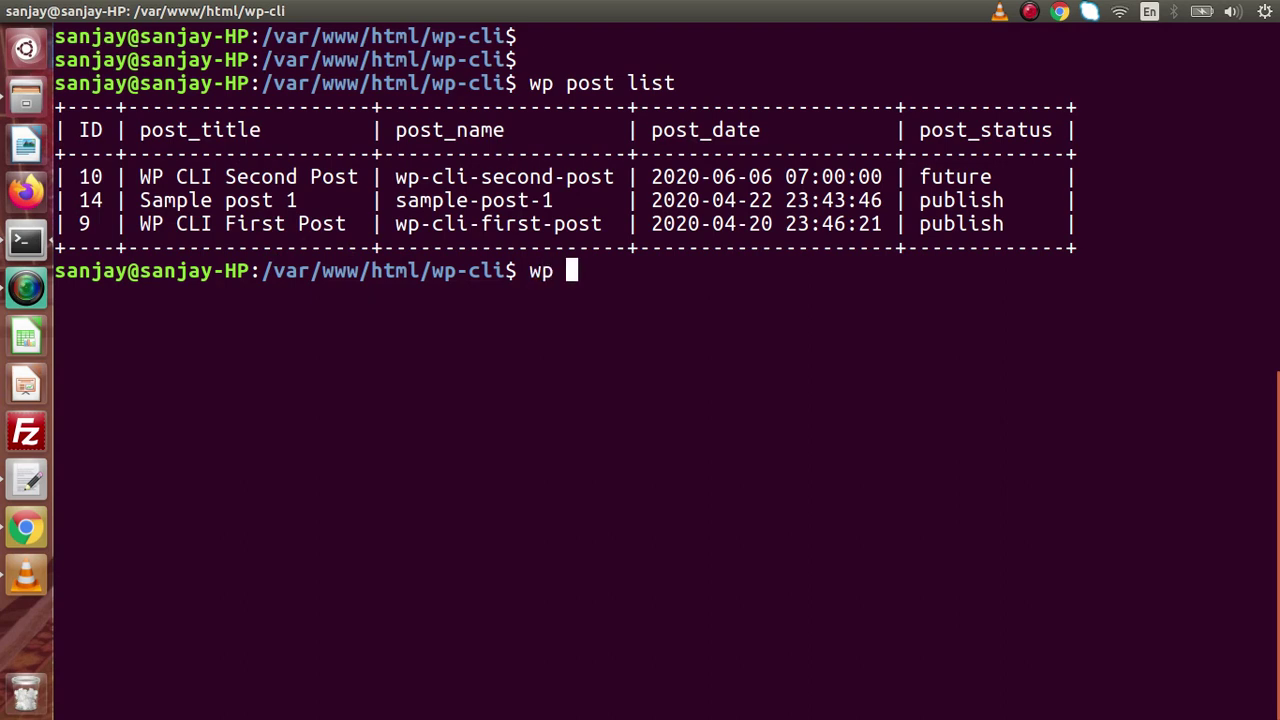
{"action": "type", "text": "post update"}
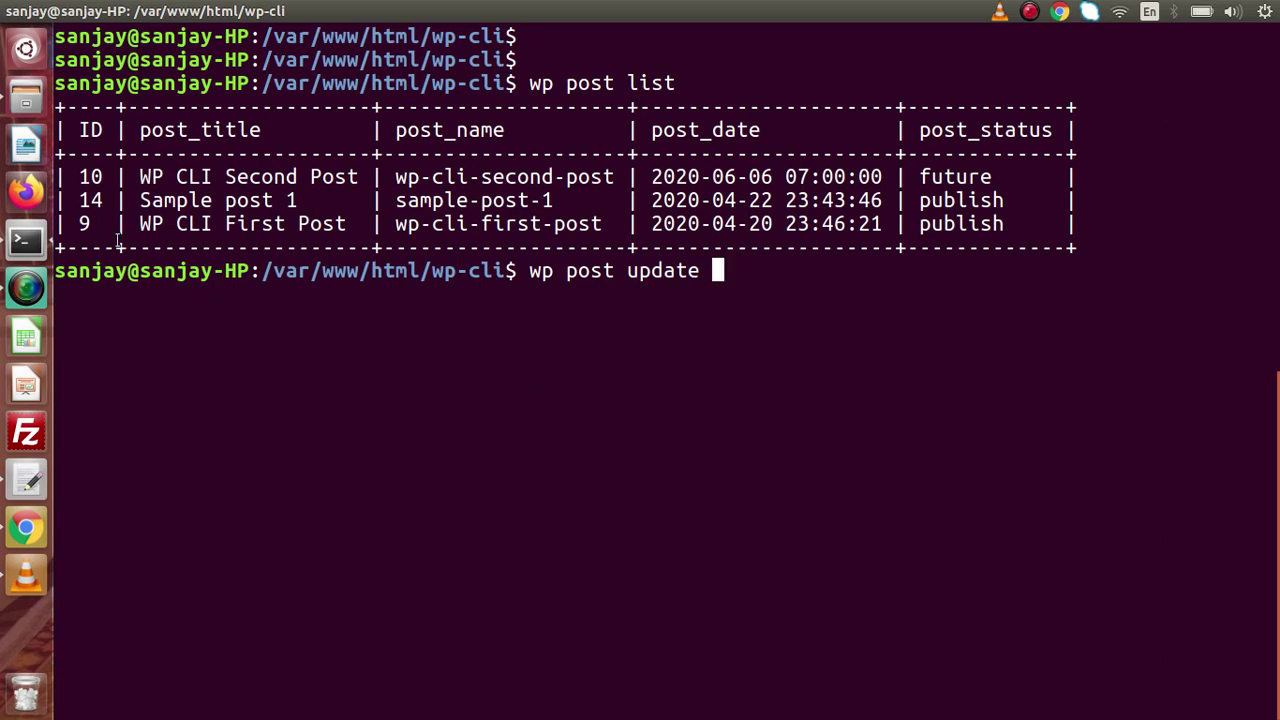
{"action": "type", "text": "9 --post_title="}
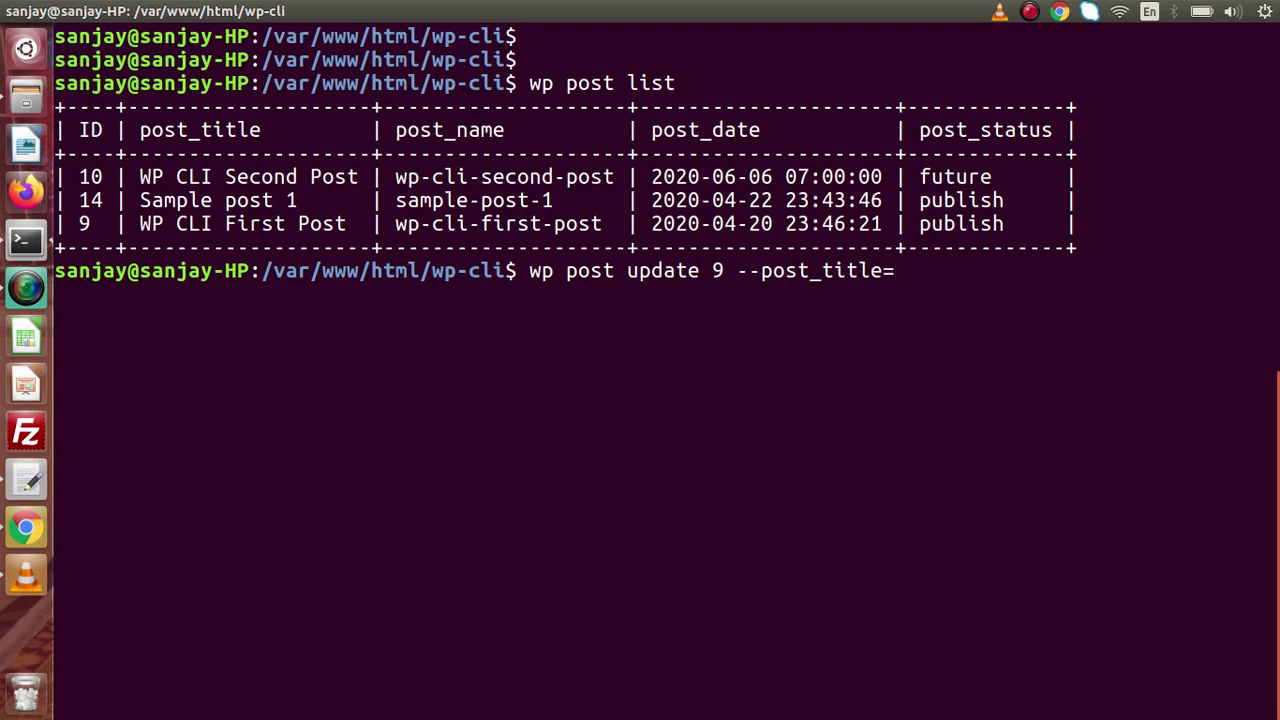
{"action": "type", "text": "\"Up\""}
{"action": "key", "text": "Left"}
{"action": "type", "text": "Updated Post"}
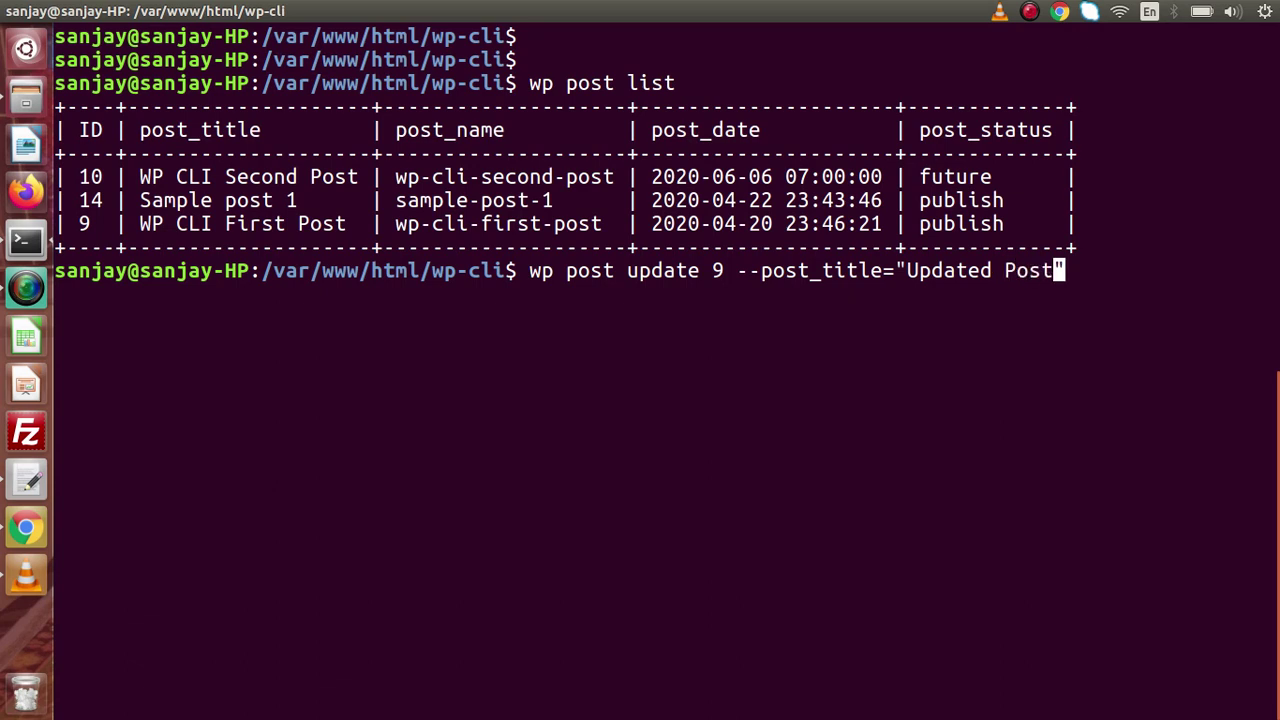
{"action": "type", "text": " Title"}
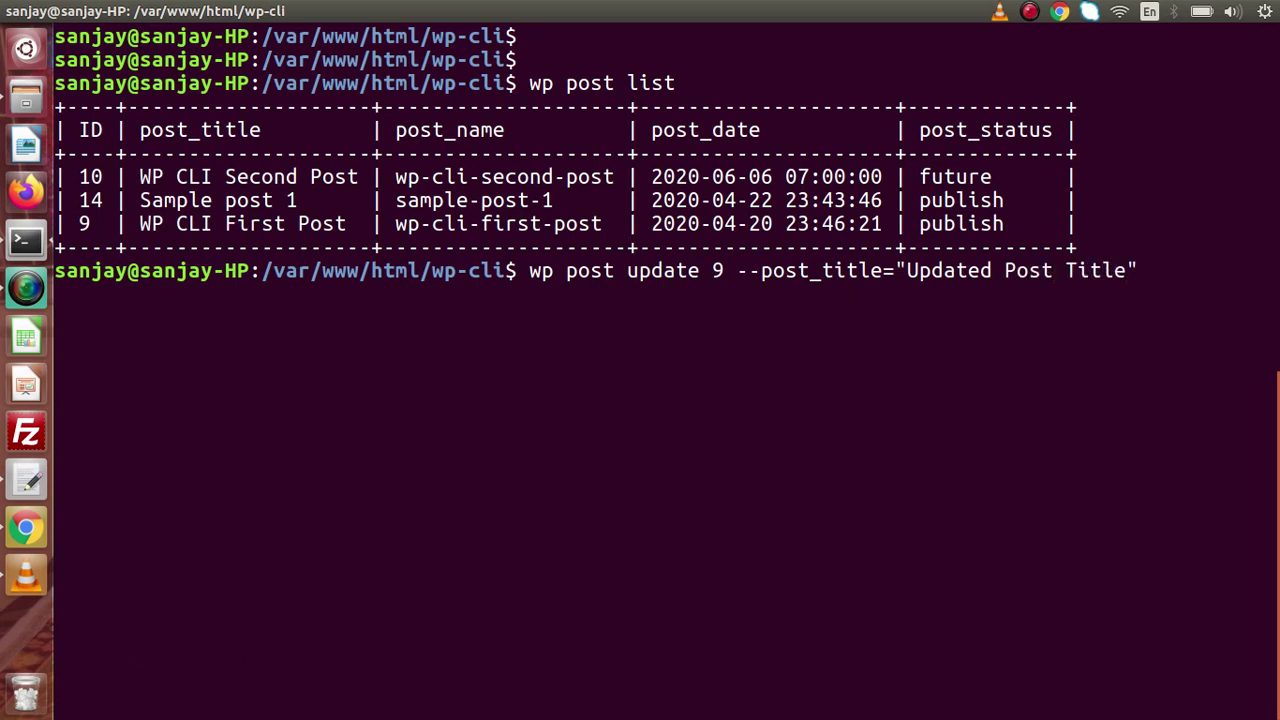
{"action": "key", "text": "Return"}
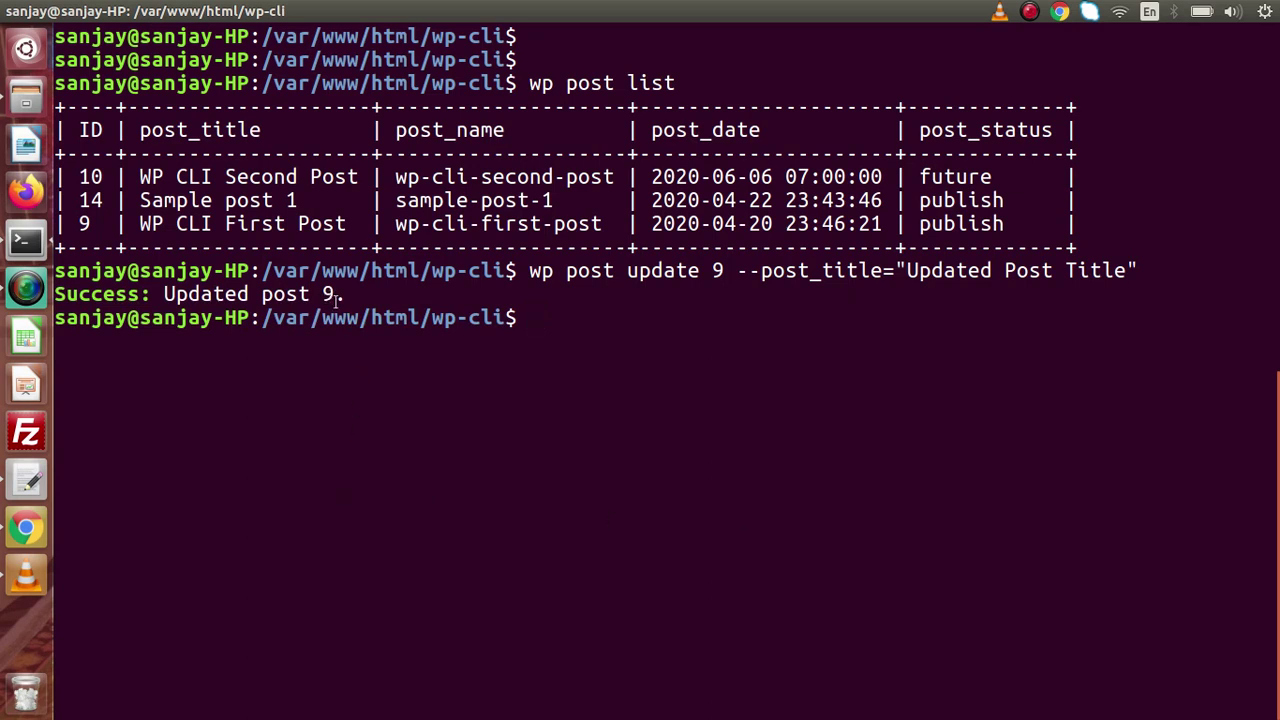
Step: Rerun wp post list and highlight post 9's new title
{"action": "key", "text": "Up"}
{"action": "key", "text": "Up"}
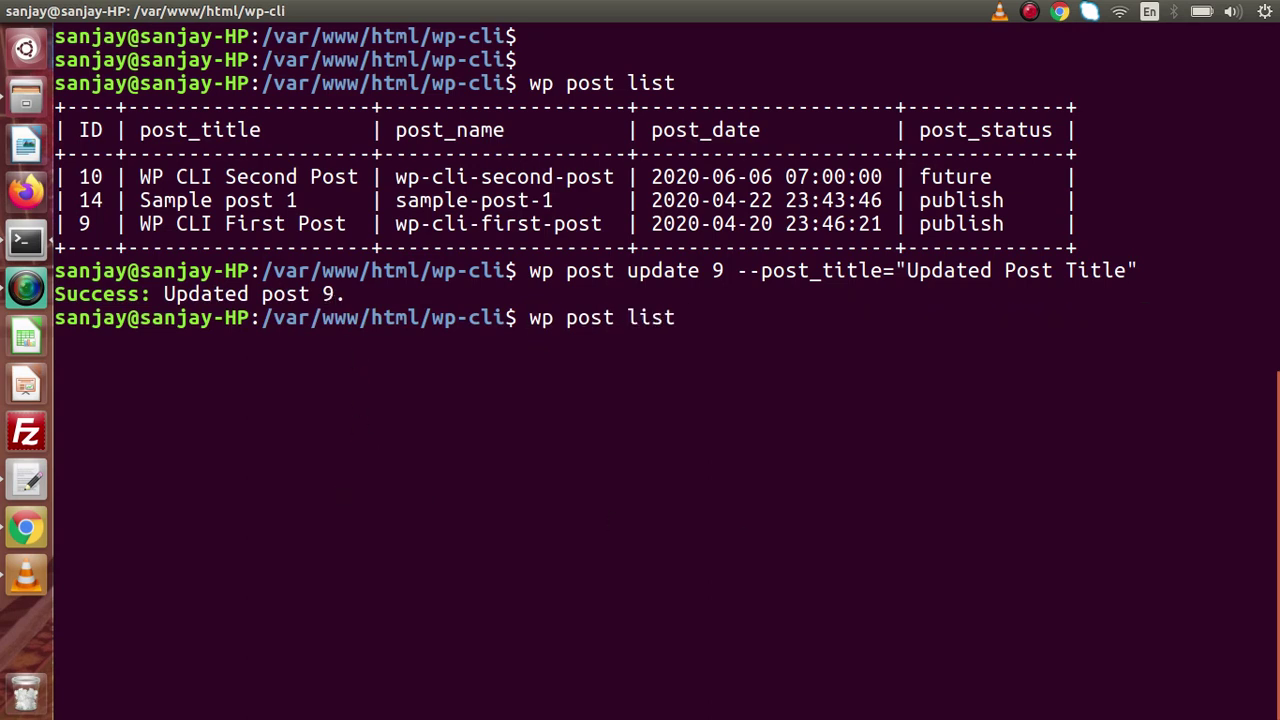
{"action": "key", "text": "Return"}
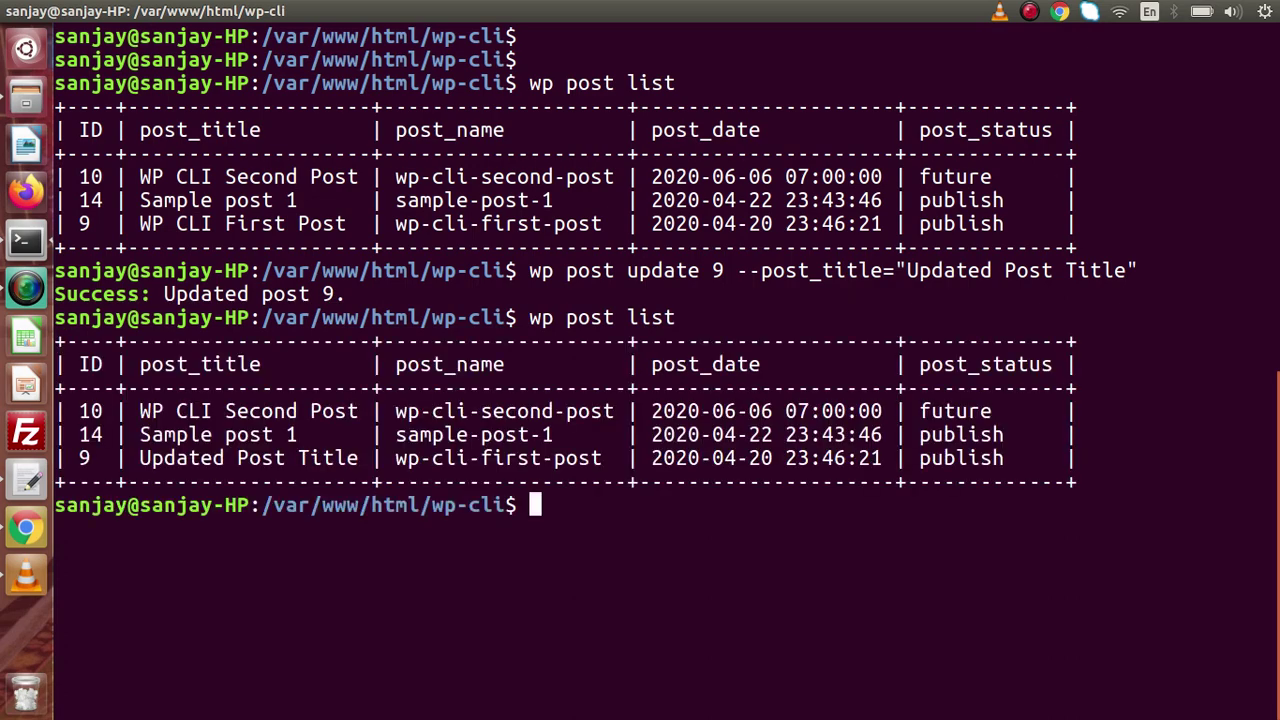
{"action": "left_click_drag", "start_coordinate": [360, 458], "coordinate": [139, 458]}
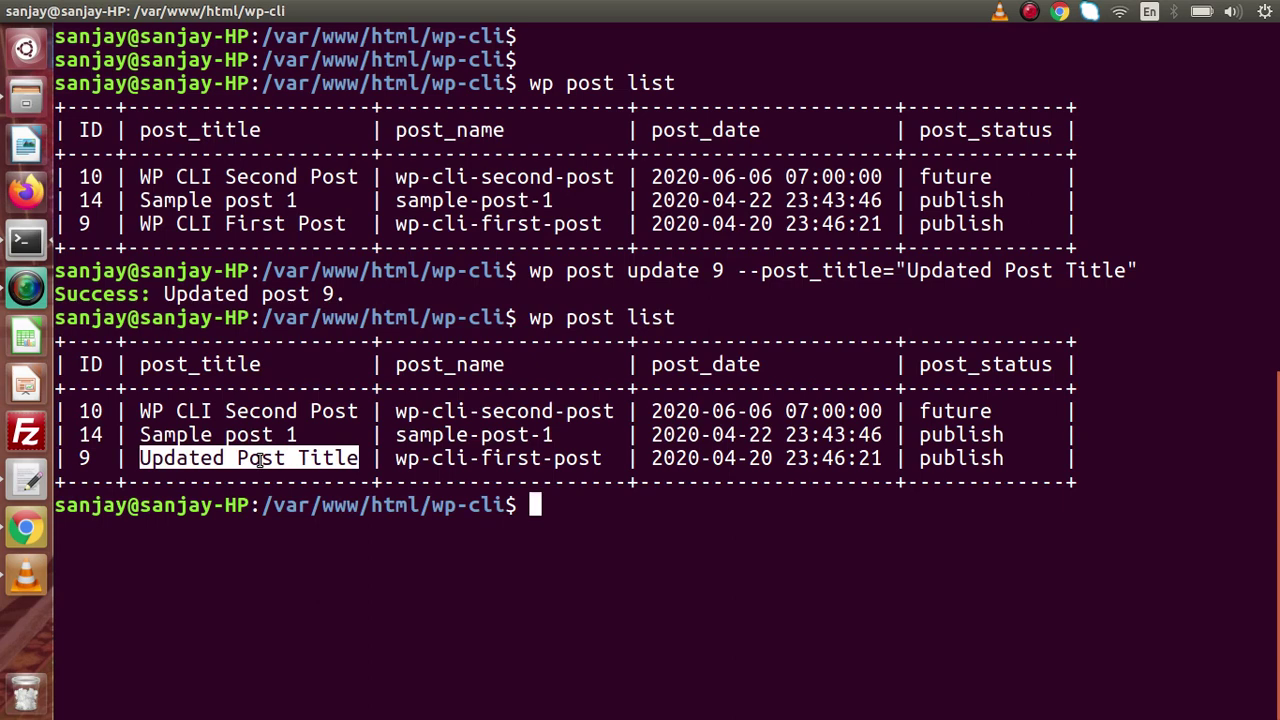
{"action": "double_click", "coordinate": [90, 458]}
Step: Reload the WordPress Posts list, open Sample post 1, then go back to All Posts
{"action": "left_click", "coordinate": [26, 528]}
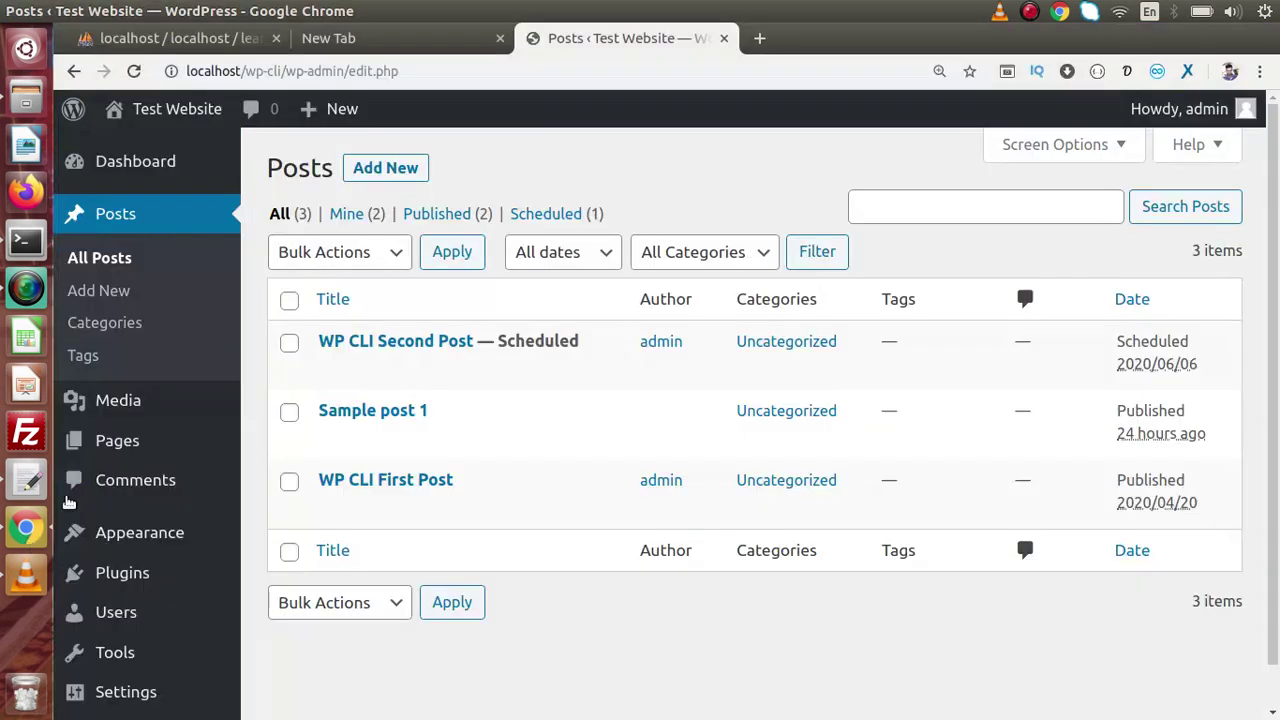
{"action": "key", "text": "F5"}
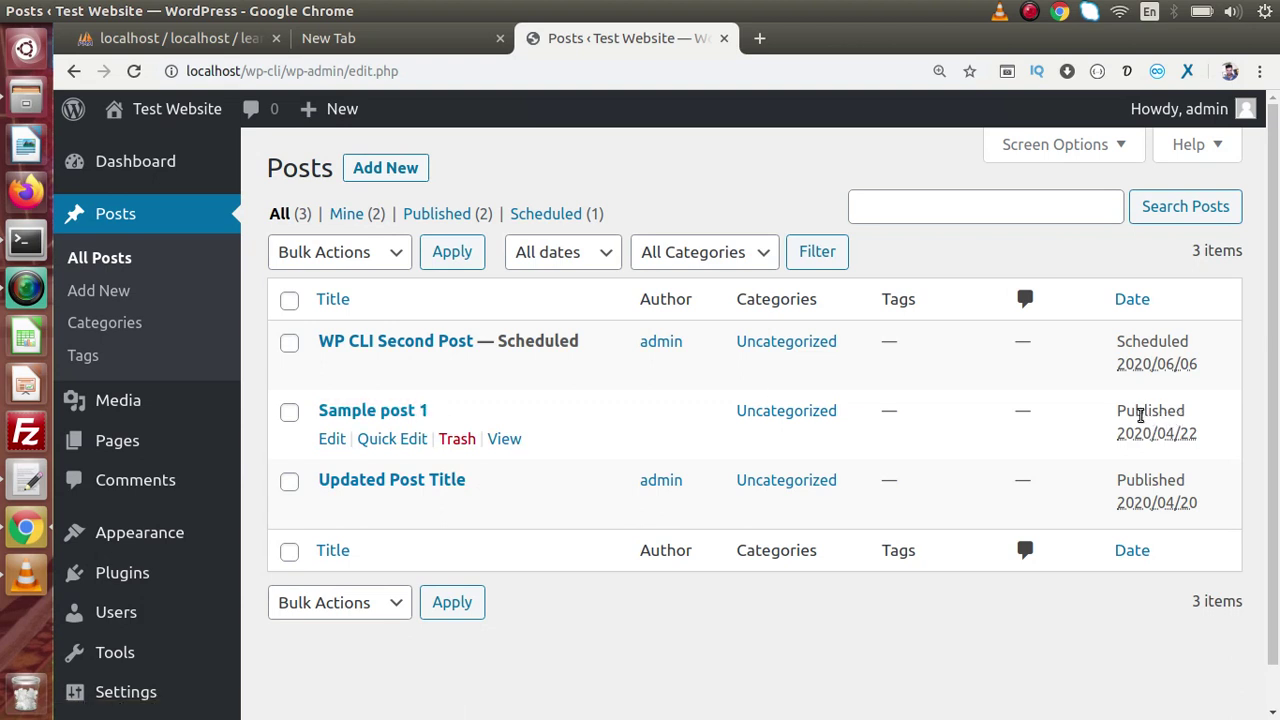
{"action": "left_click", "coordinate": [338, 442]}
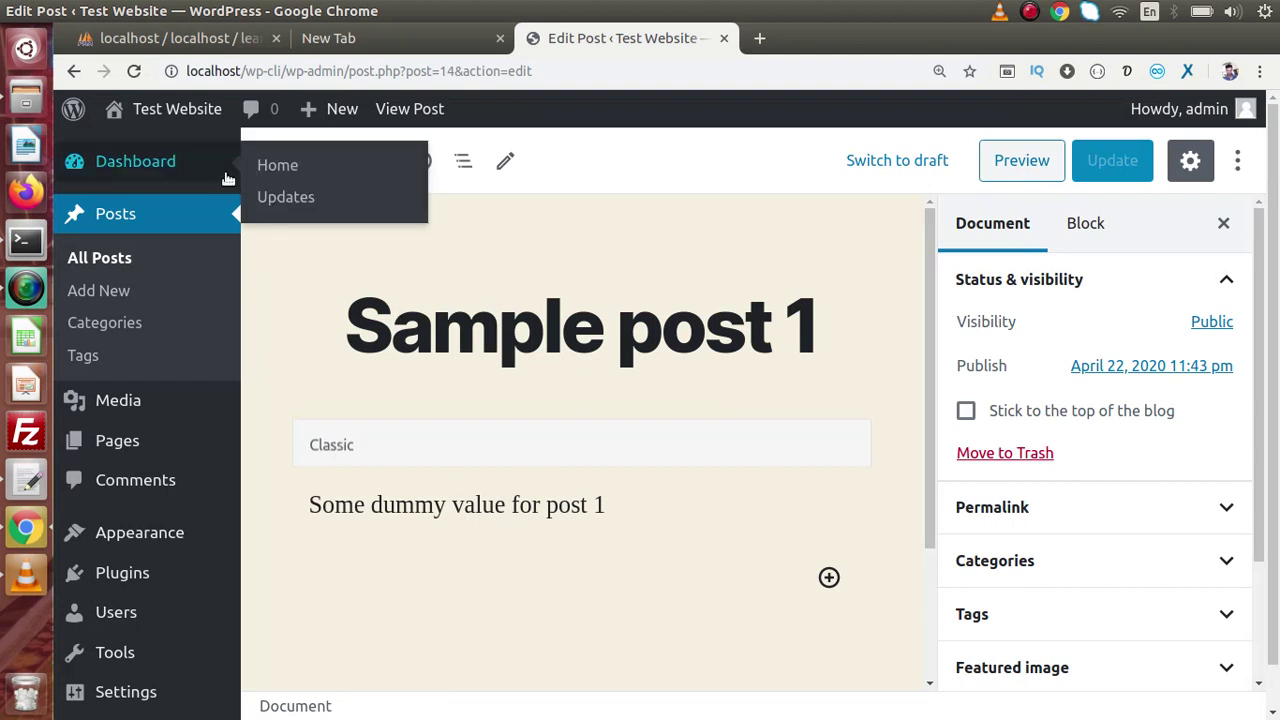
{"action": "left_click", "coordinate": [73, 71]}
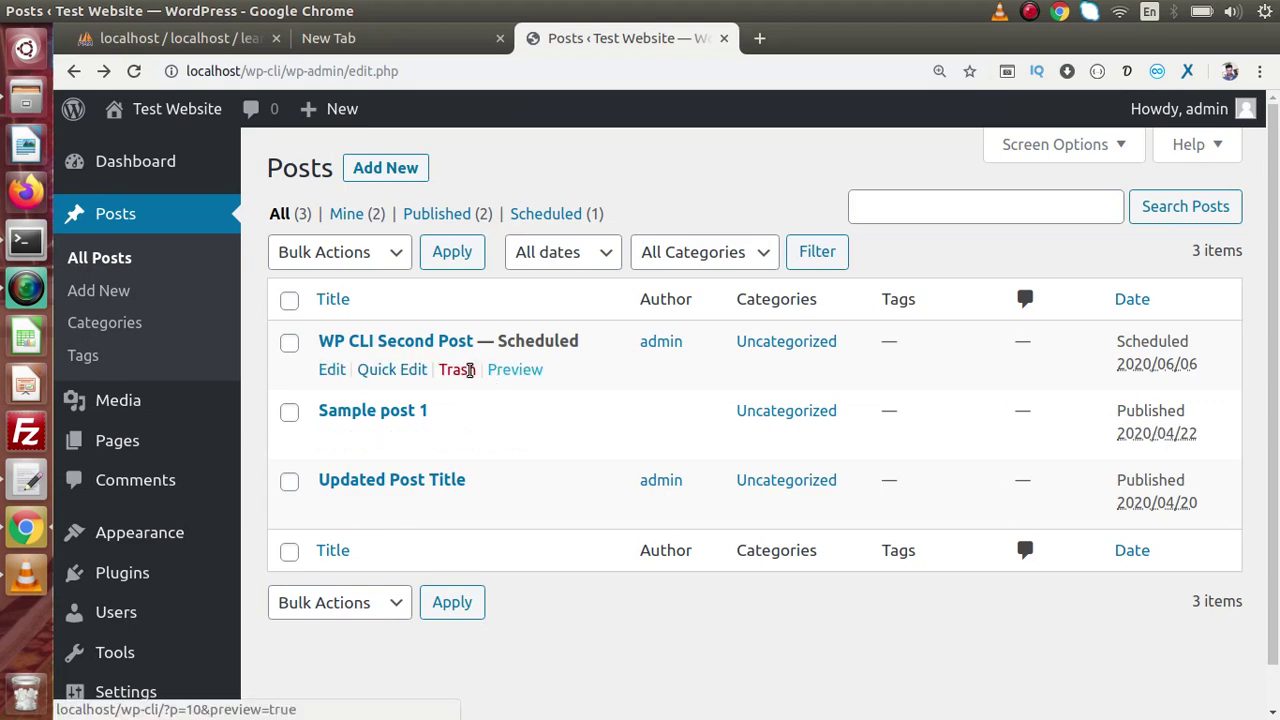
Step: Update post 14: title 'Updated Sample Post 1', content 'Post content has been update via CLI command', status draft
{"action": "left_click", "coordinate": [28, 240]}
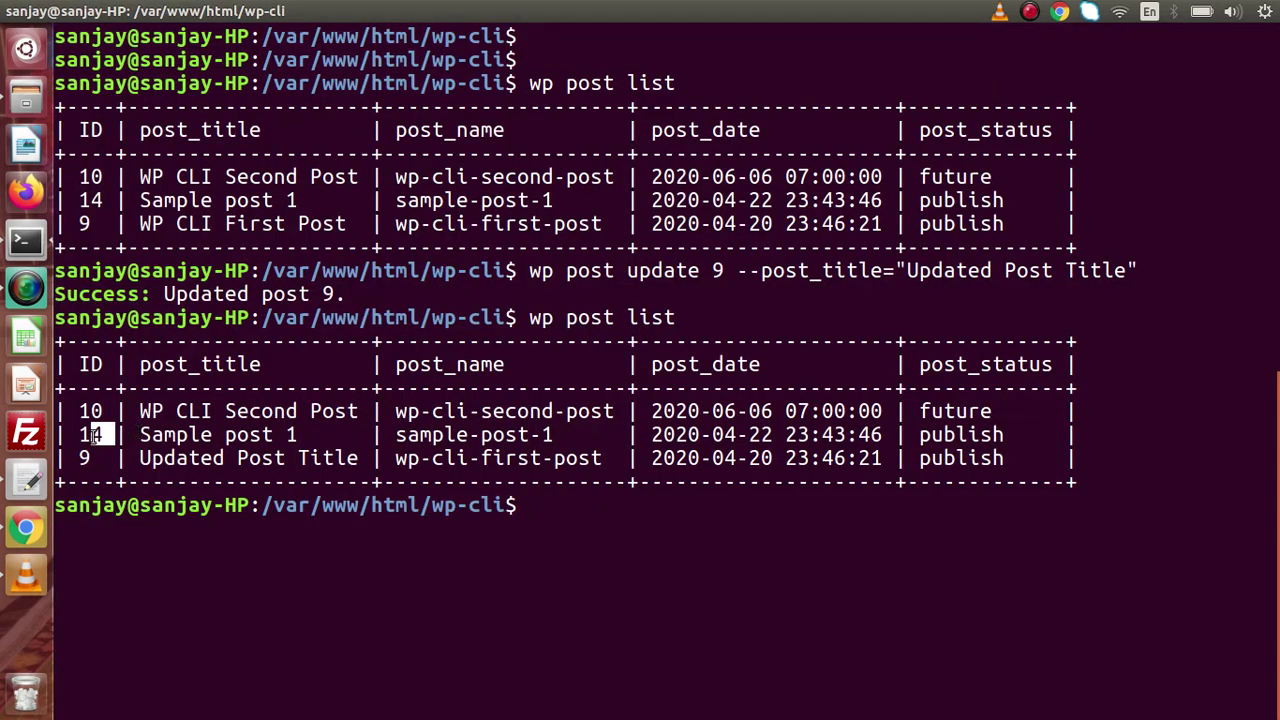
{"action": "type", "text": "wp "}
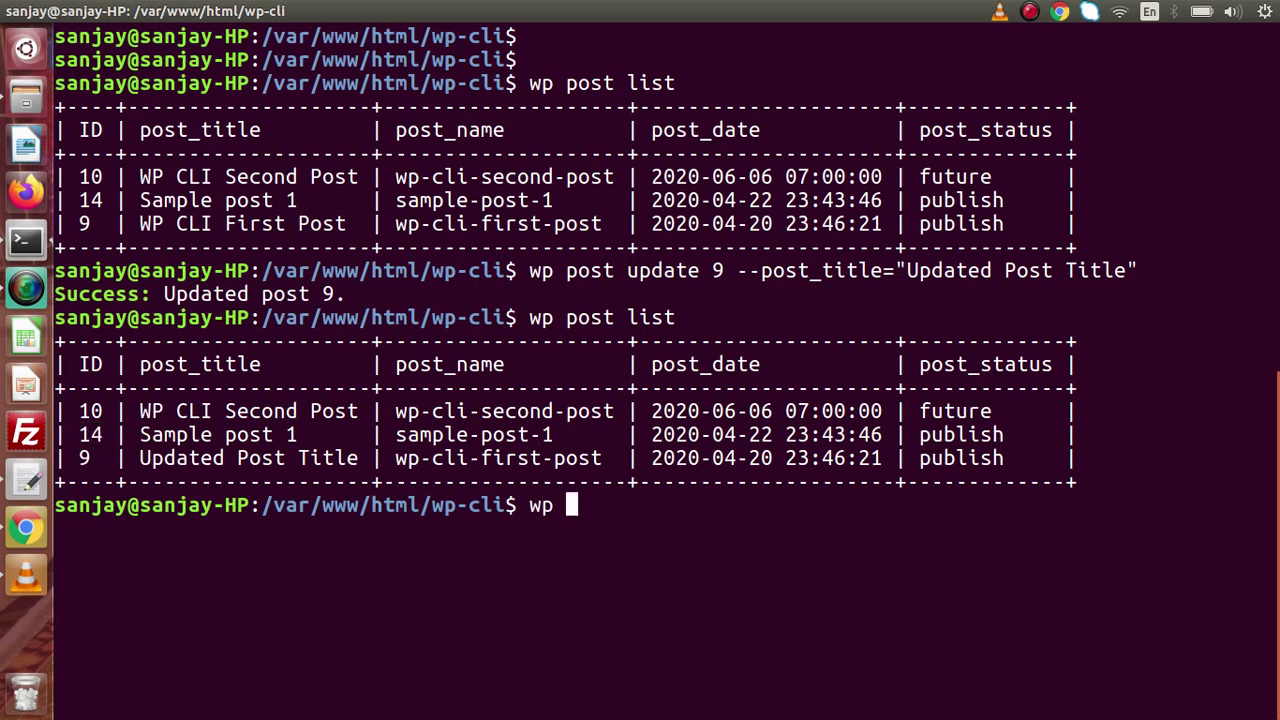
{"action": "type", "text": "post update "}
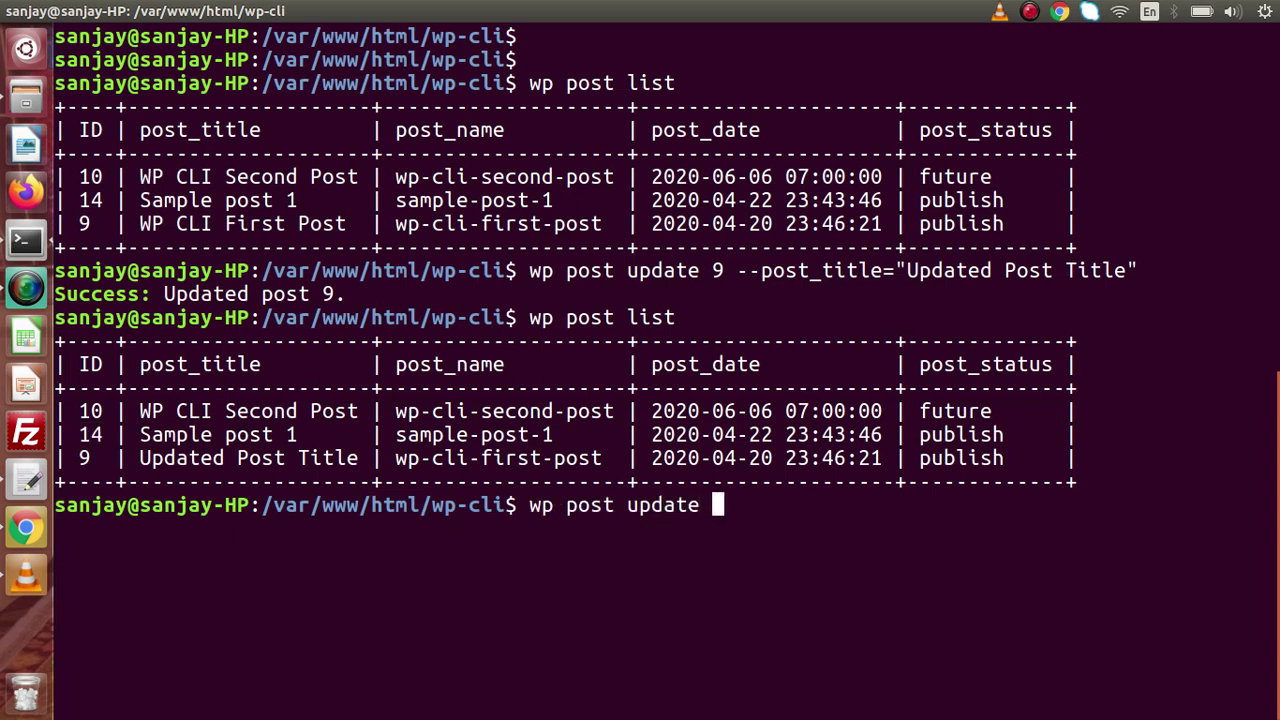
{"action": "type", "text": "14 --post_"}
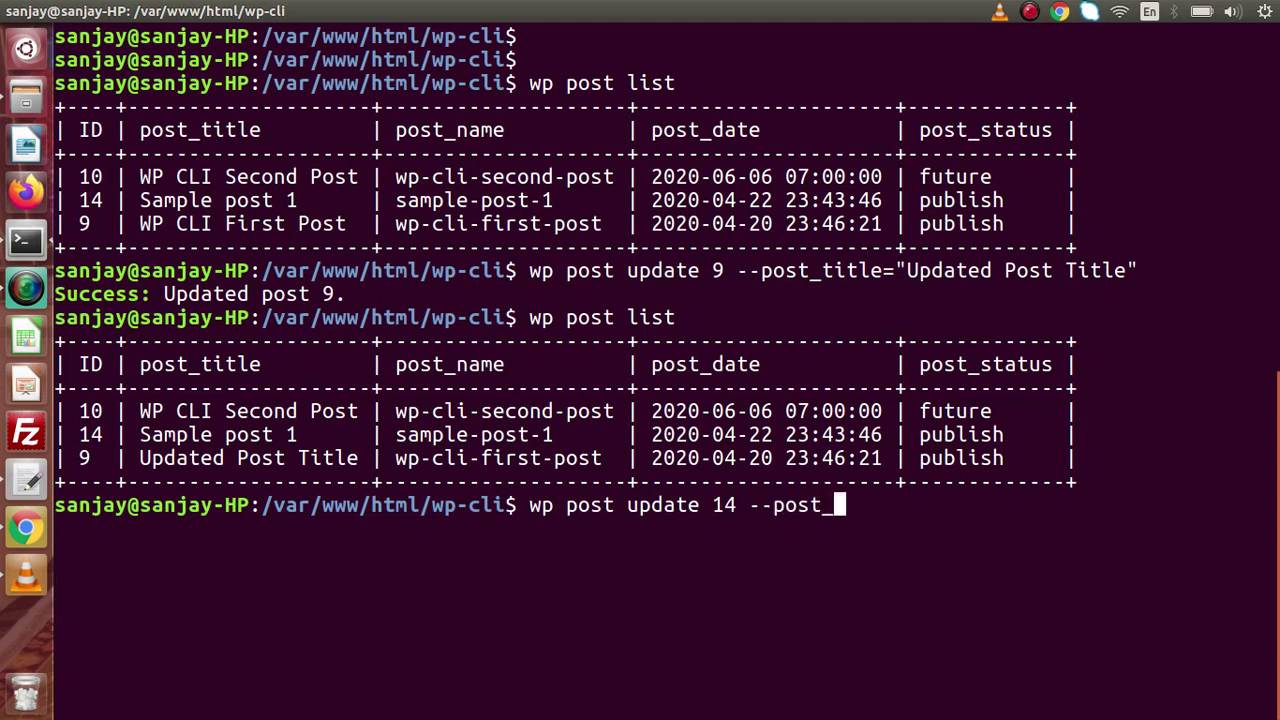
{"action": "type", "text": "title=\""}
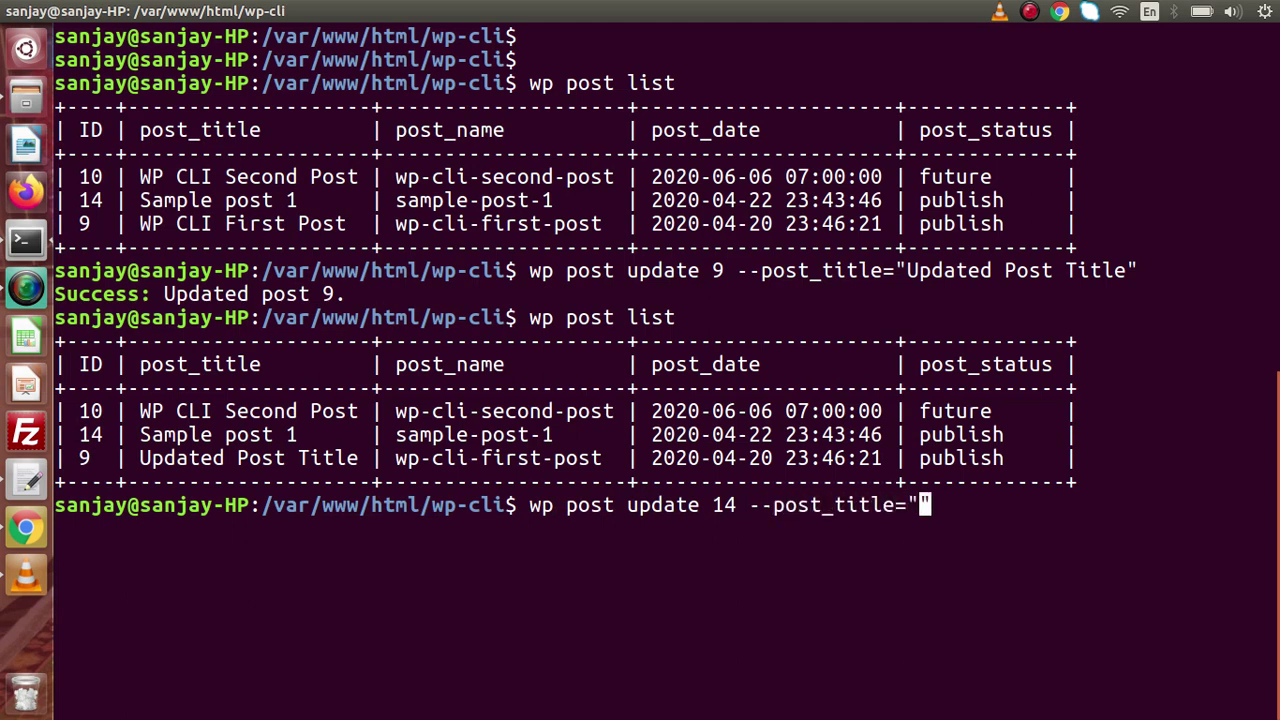
{"action": "type", "text": "Updated Sample Po"}
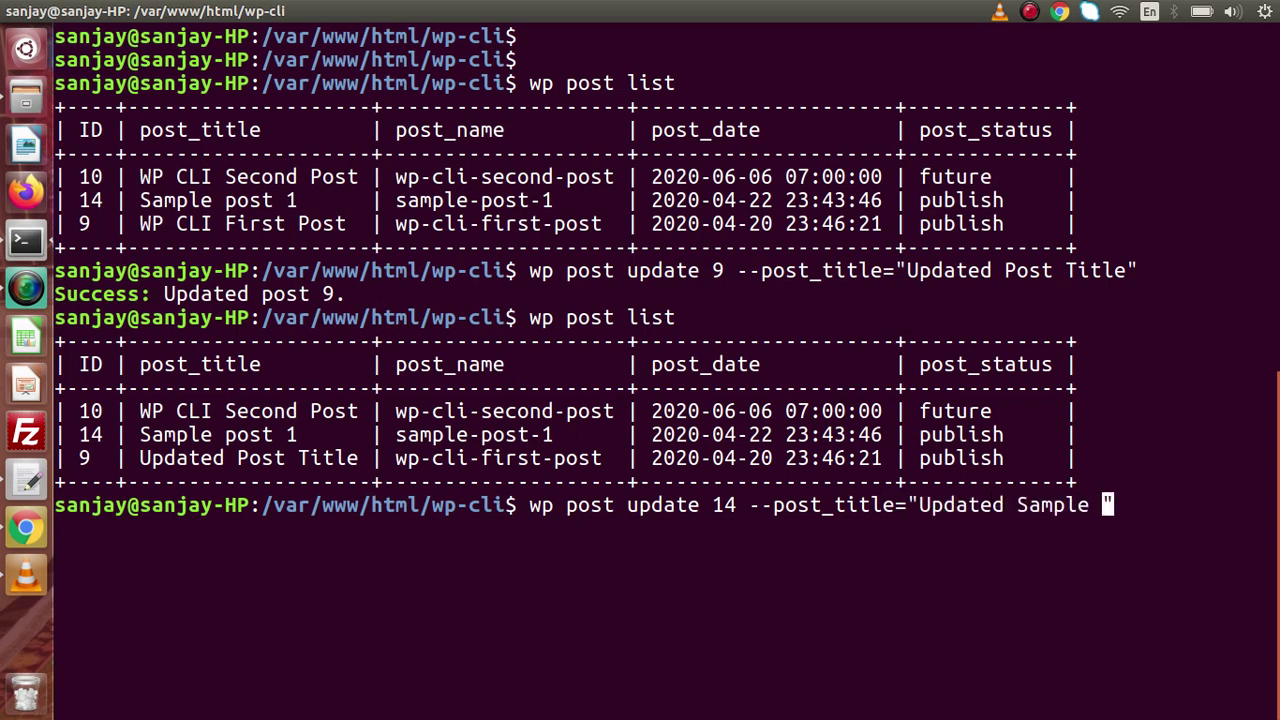
{"action": "type", "text": "st 1"}
{"action": "key", "text": "Right"}
{"action": "type", "text": "--"}
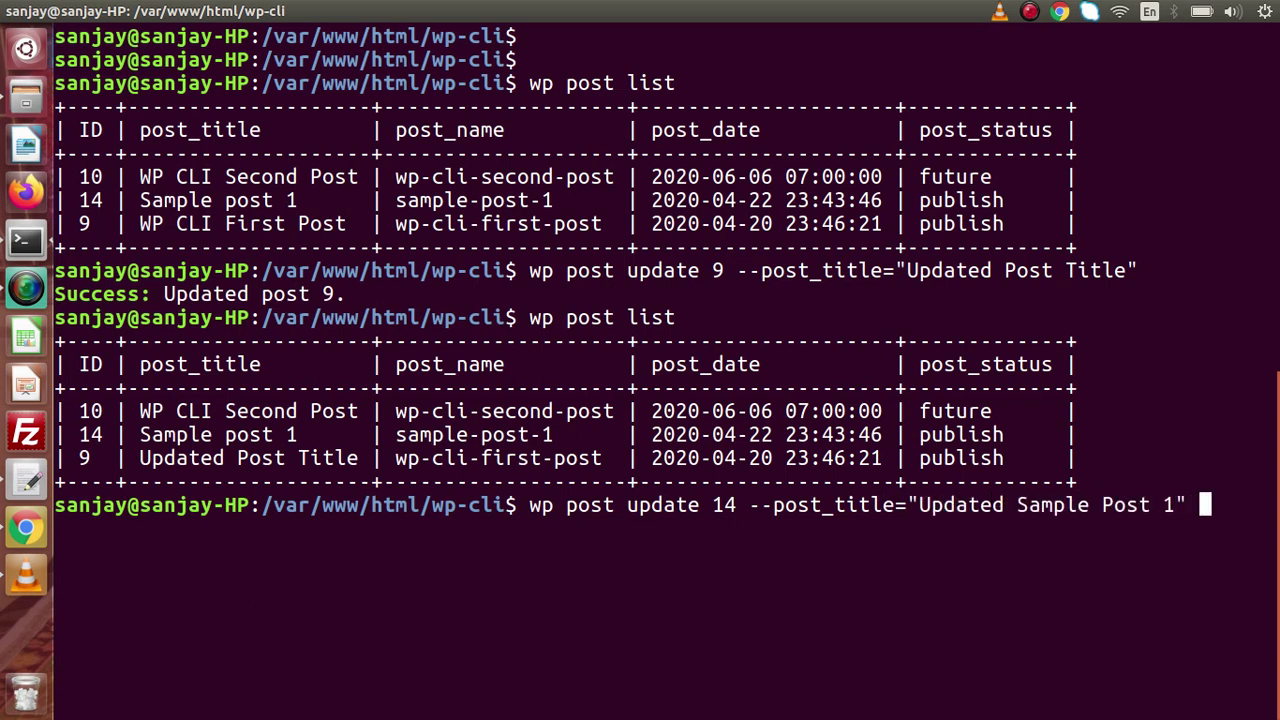
{"action": "type", "text": "post_c"}
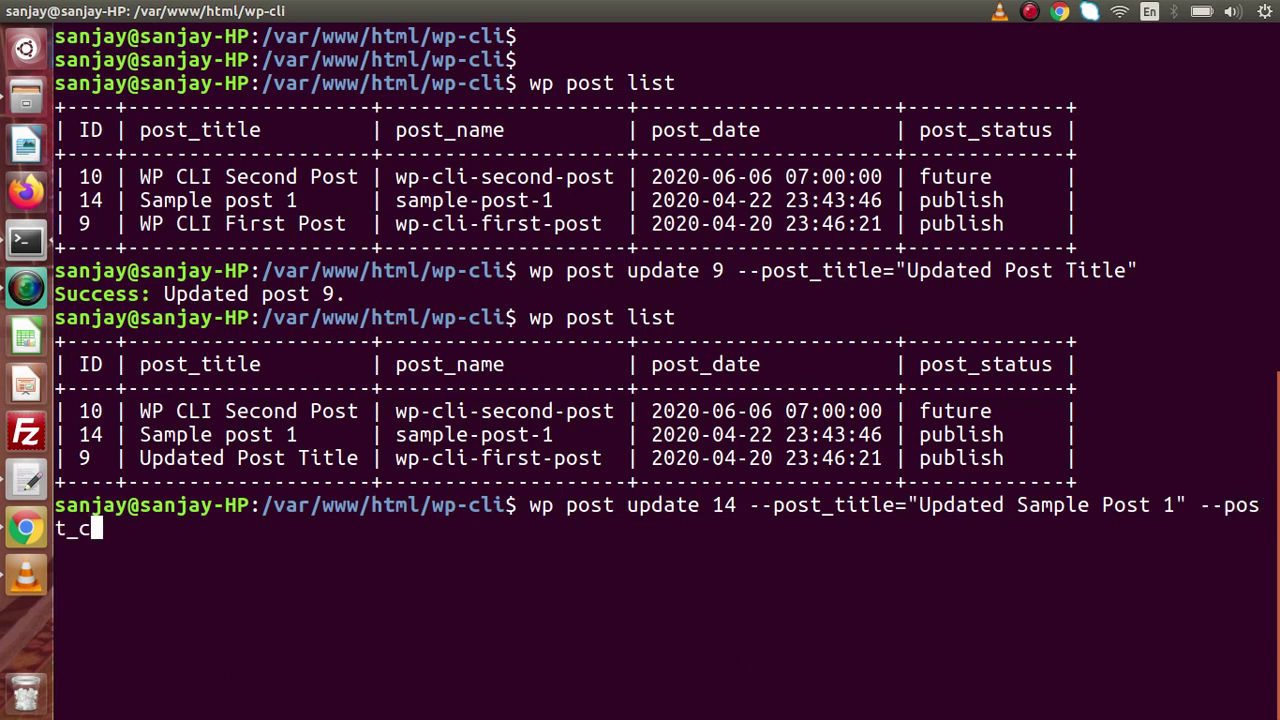
{"action": "type", "text": "ontent=\"\""}
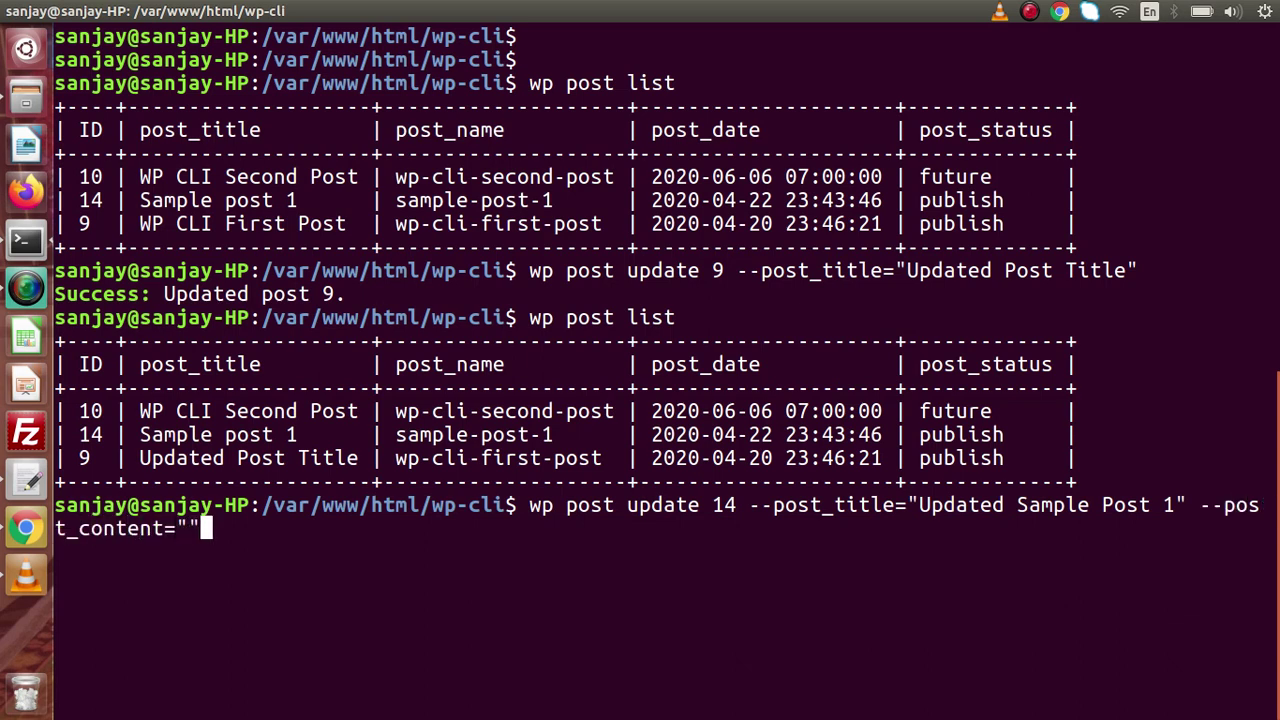
{"action": "key", "text": "Left"}
{"action": "type", "text": "Post conten"}
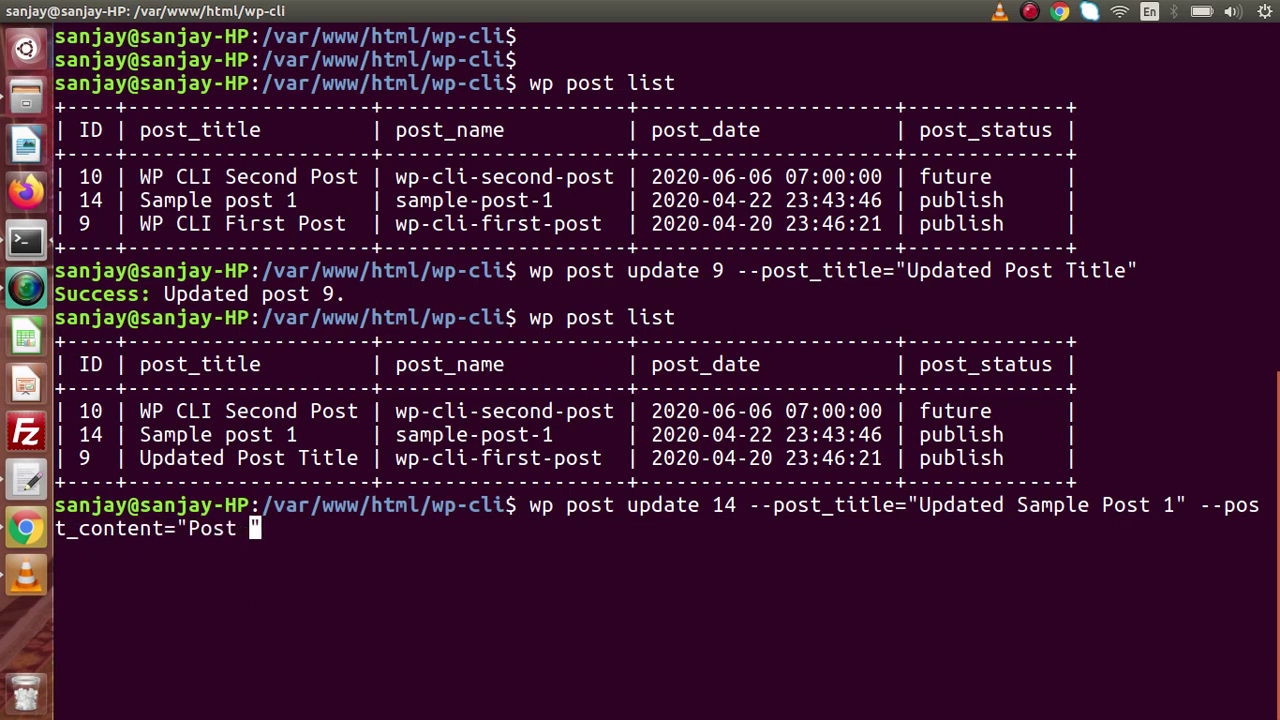
{"action": "type", "text": "t has been upda"}
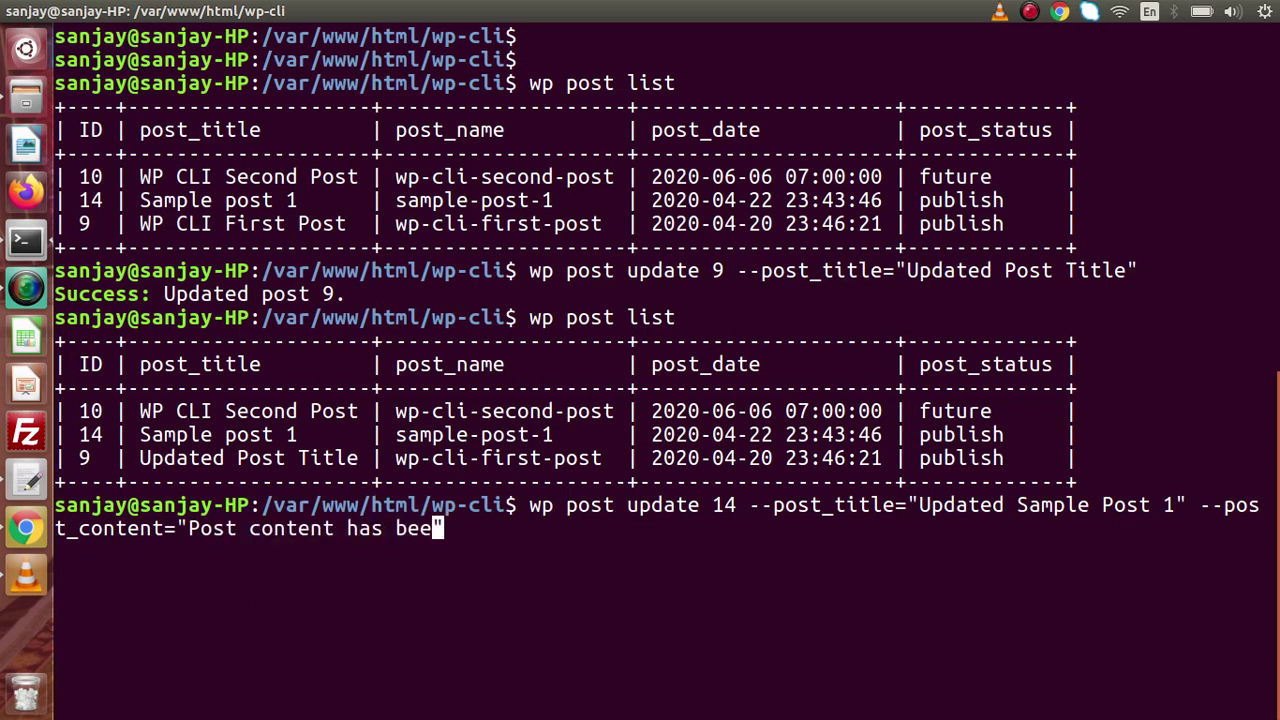
{"action": "type", "text": "te via CLI "}
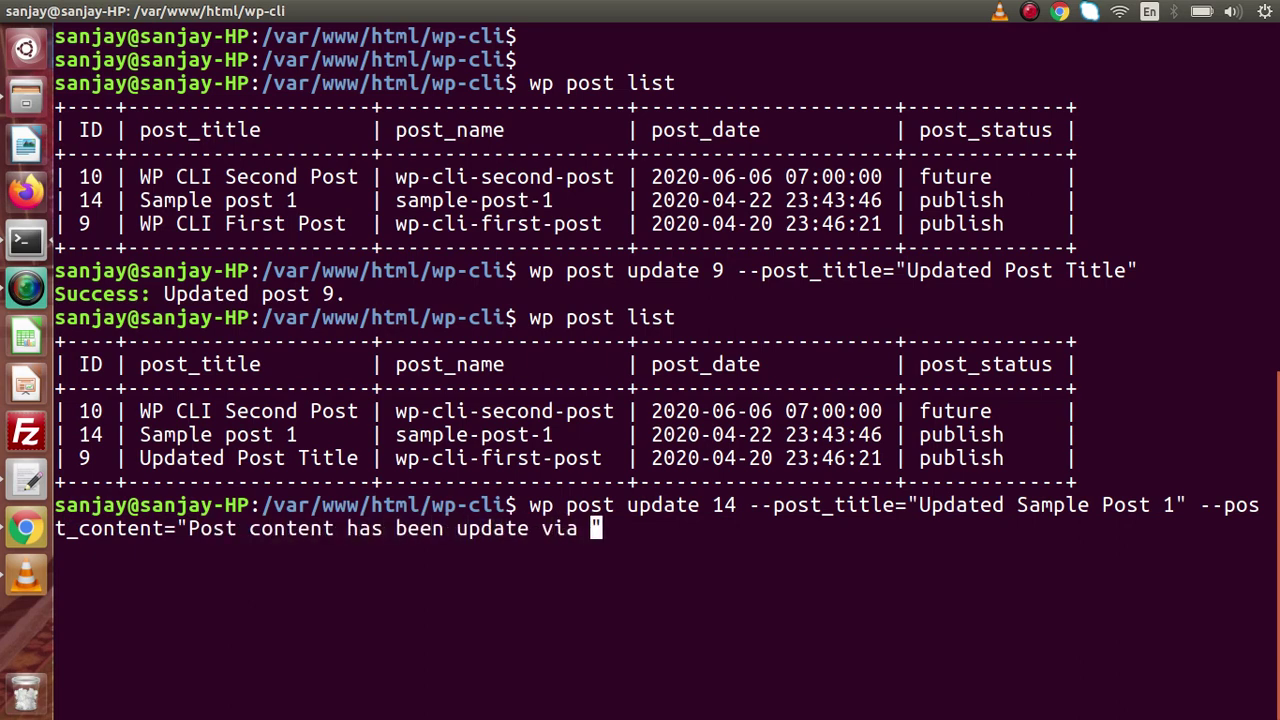
{"action": "type", "text": "command"}
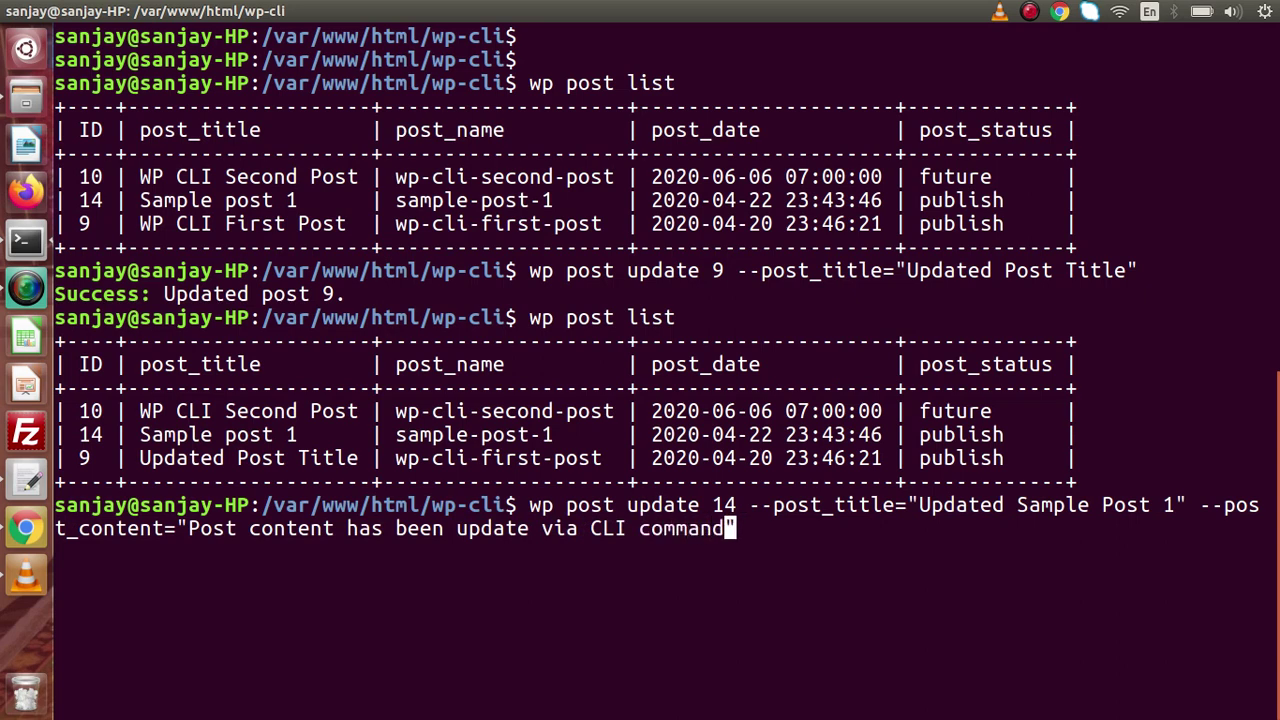
{"action": "key", "text": "Right"}
{"action": "type", "text": "--post_ts"}
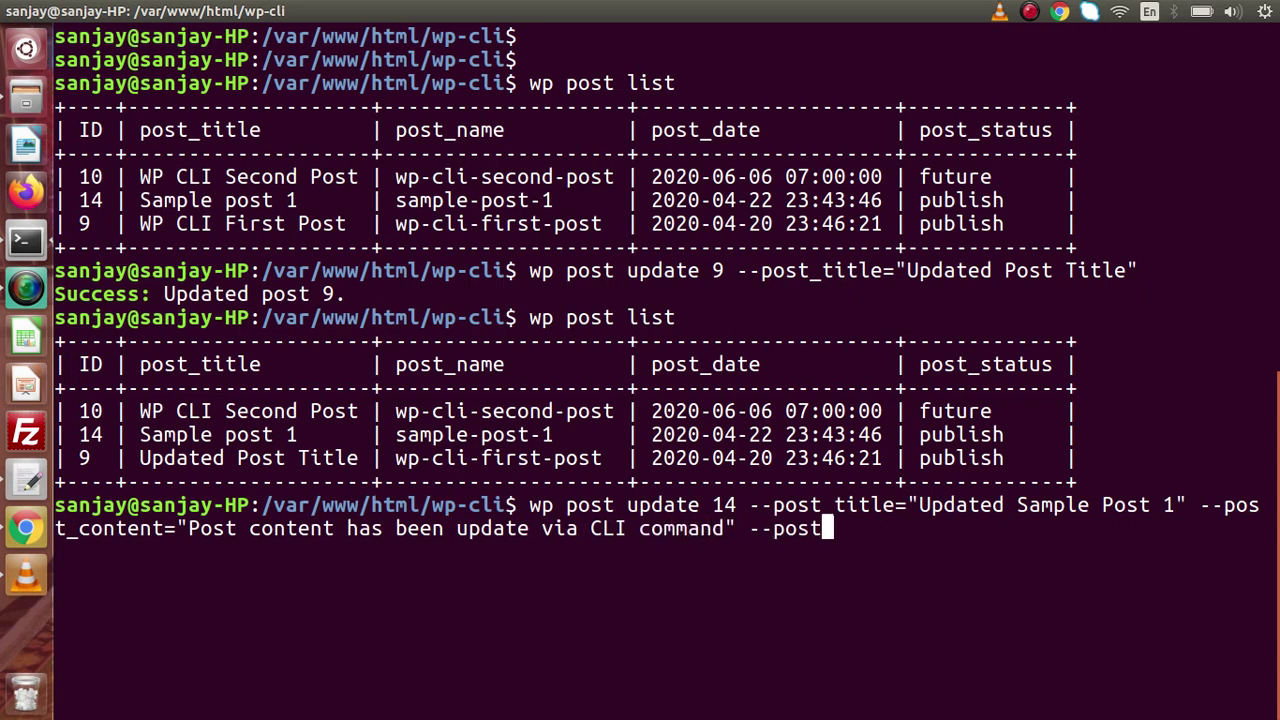
{"action": "key", "text": "BackSpace"}
{"action": "key", "text": "BackSpace"}
{"action": "type", "text": "status="}
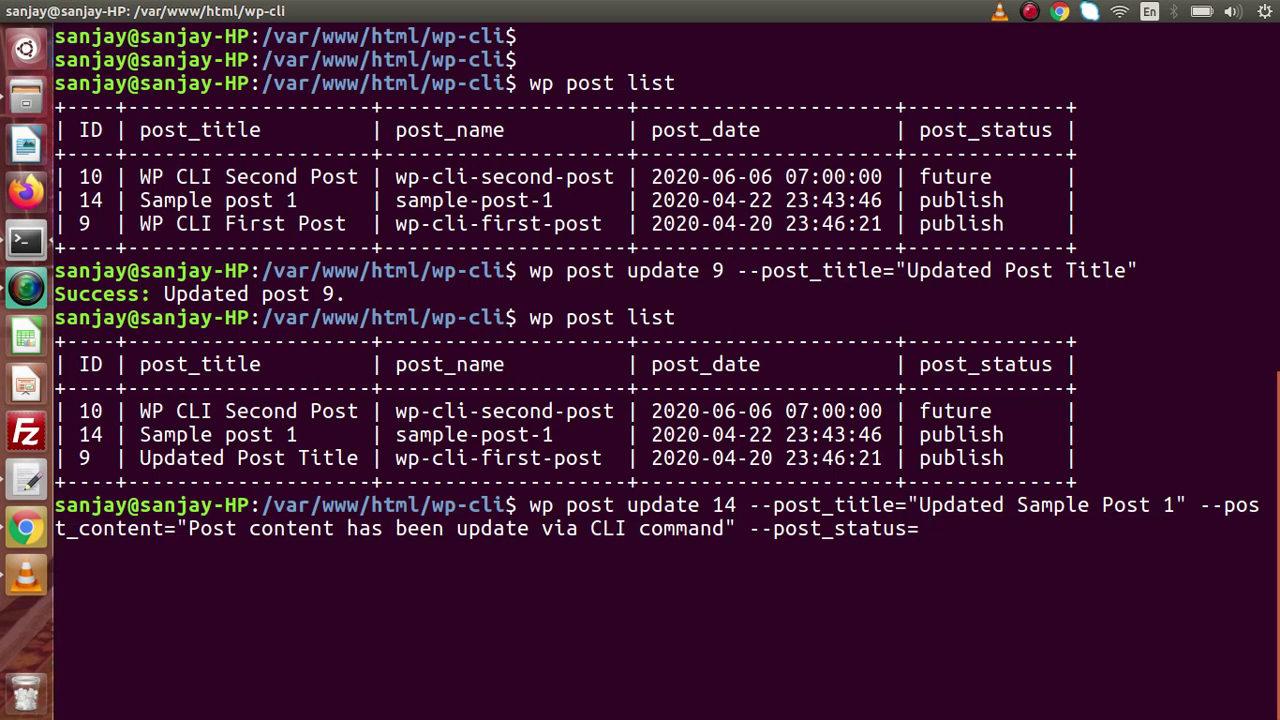
{"action": "type", "text": "draft"}
{"action": "key", "text": "Return"}
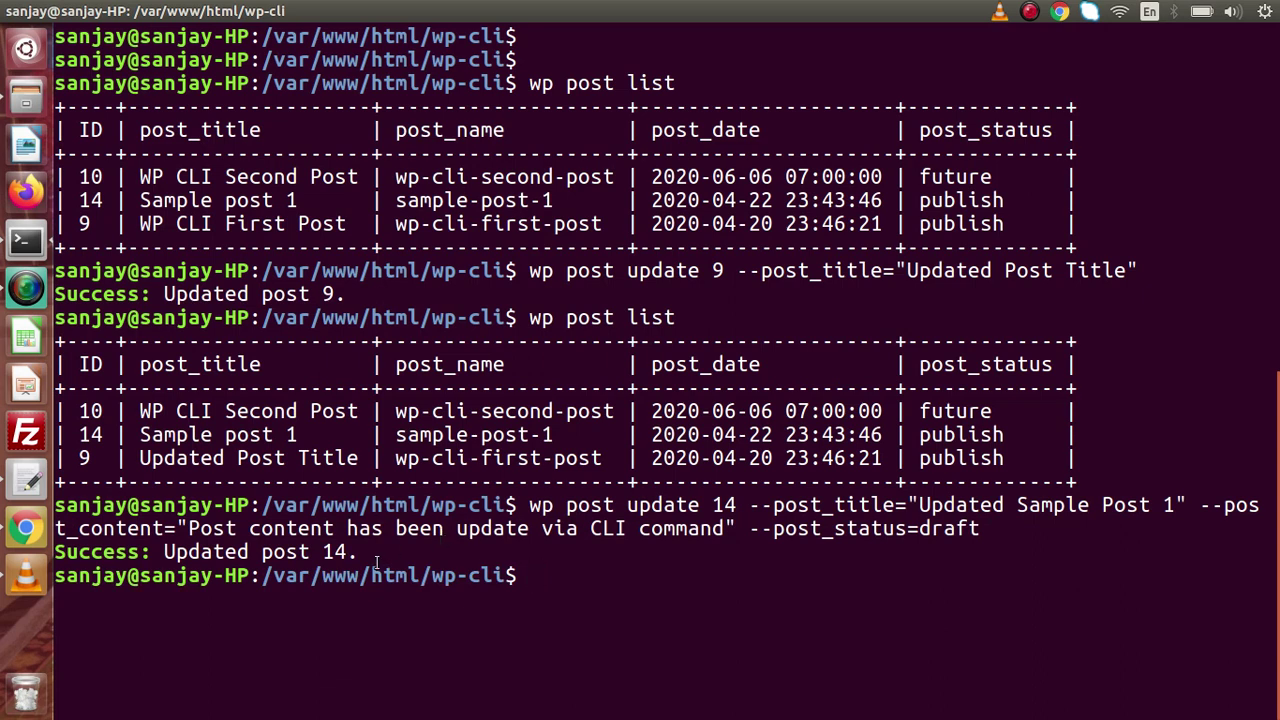
Step: Run wp post list and highlight post 14's draft status
{"action": "type", "text": "wp post list"}
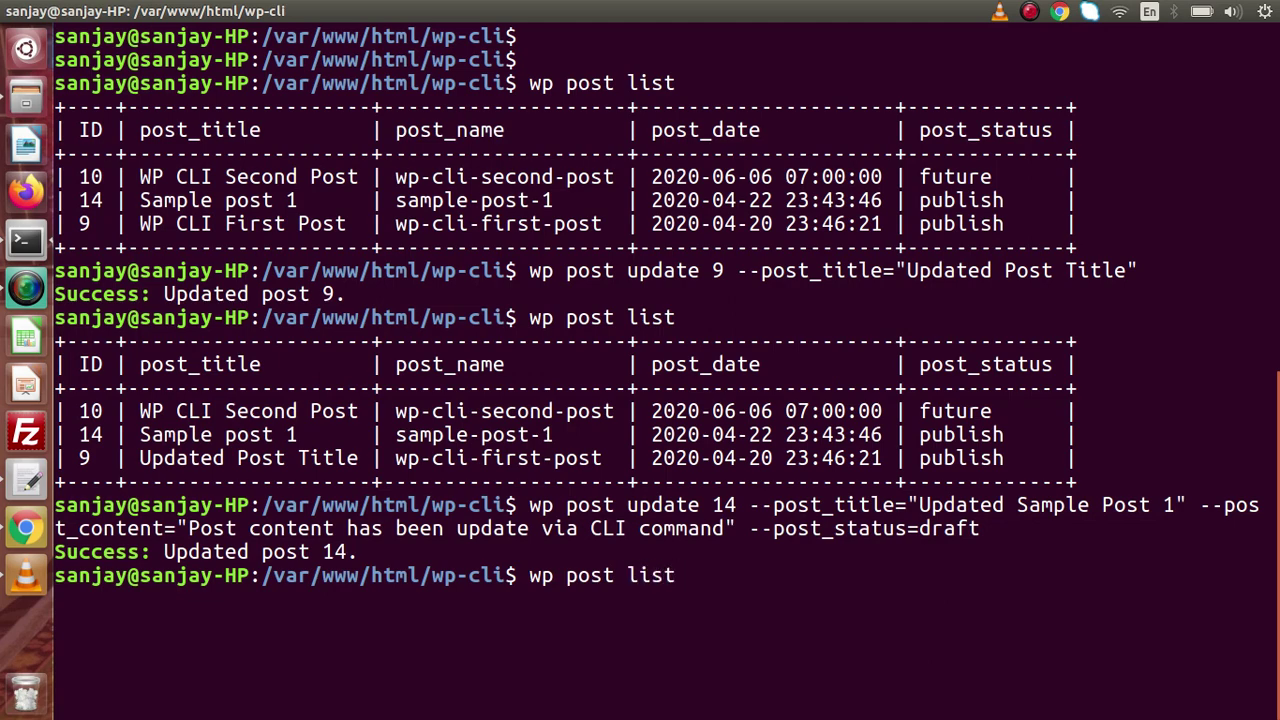
{"action": "key", "text": "Return"}
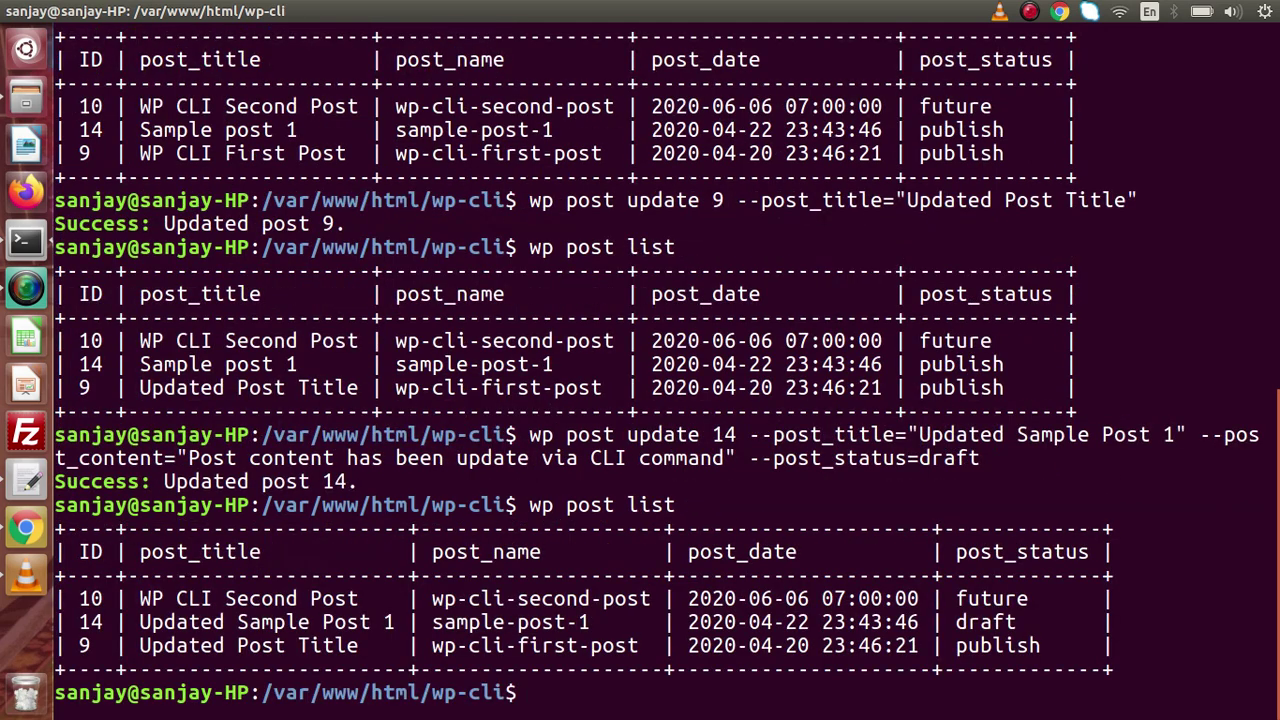
{"action": "key", "text": "Return"}
{"action": "key", "text": "Return"}
{"action": "key", "text": "Return"}
{"action": "key", "text": "Return"}
{"action": "key", "text": "Return"}
{"action": "key", "text": "Return"}
{"action": "key", "text": "Return"}
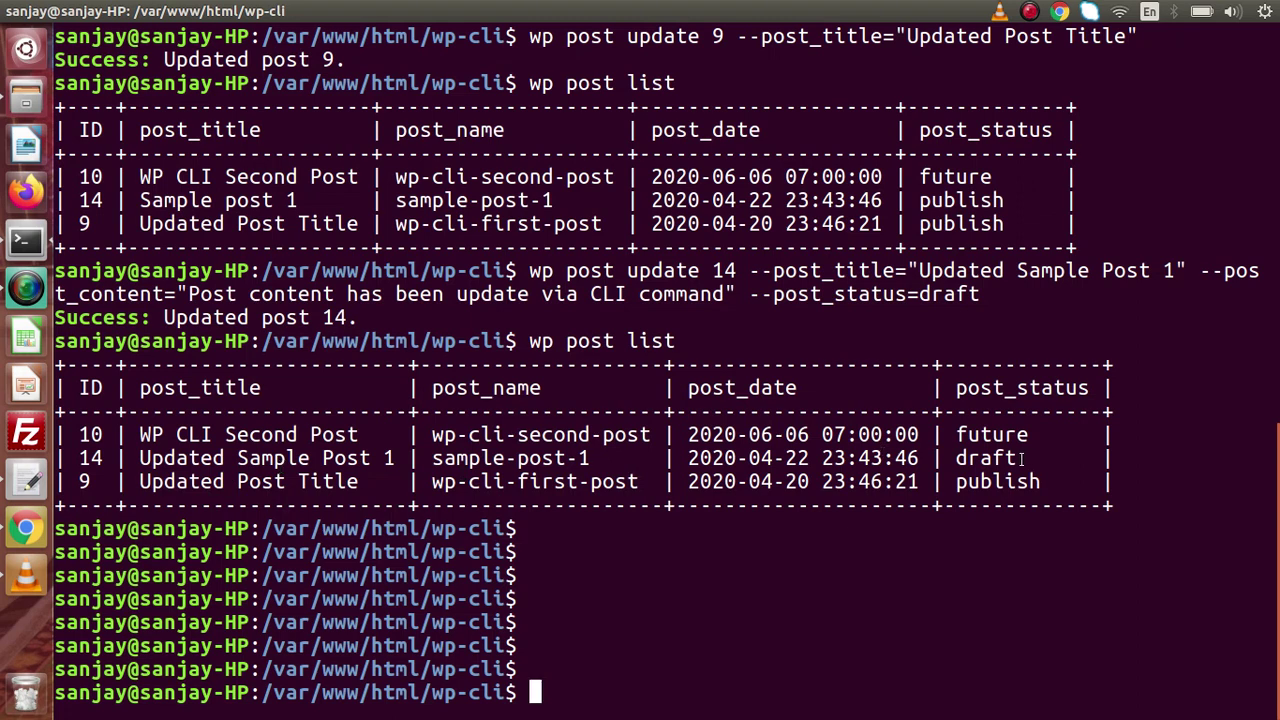
{"action": "left_click_drag", "start_coordinate": [1027, 457], "coordinate": [955, 458]}
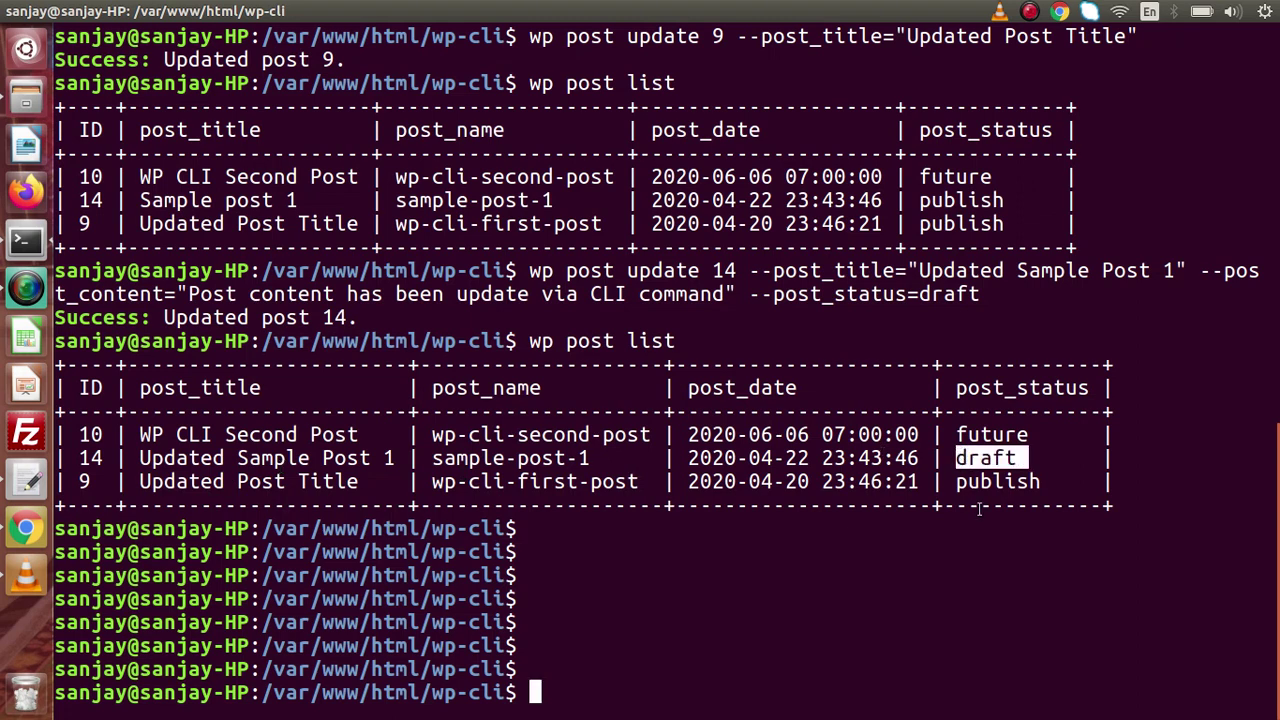
Step: Reload the Posts list and confirm in the editor that Updated Sample Post 1 is a draft with the CLI content
{"action": "left_click", "coordinate": [18, 536]}
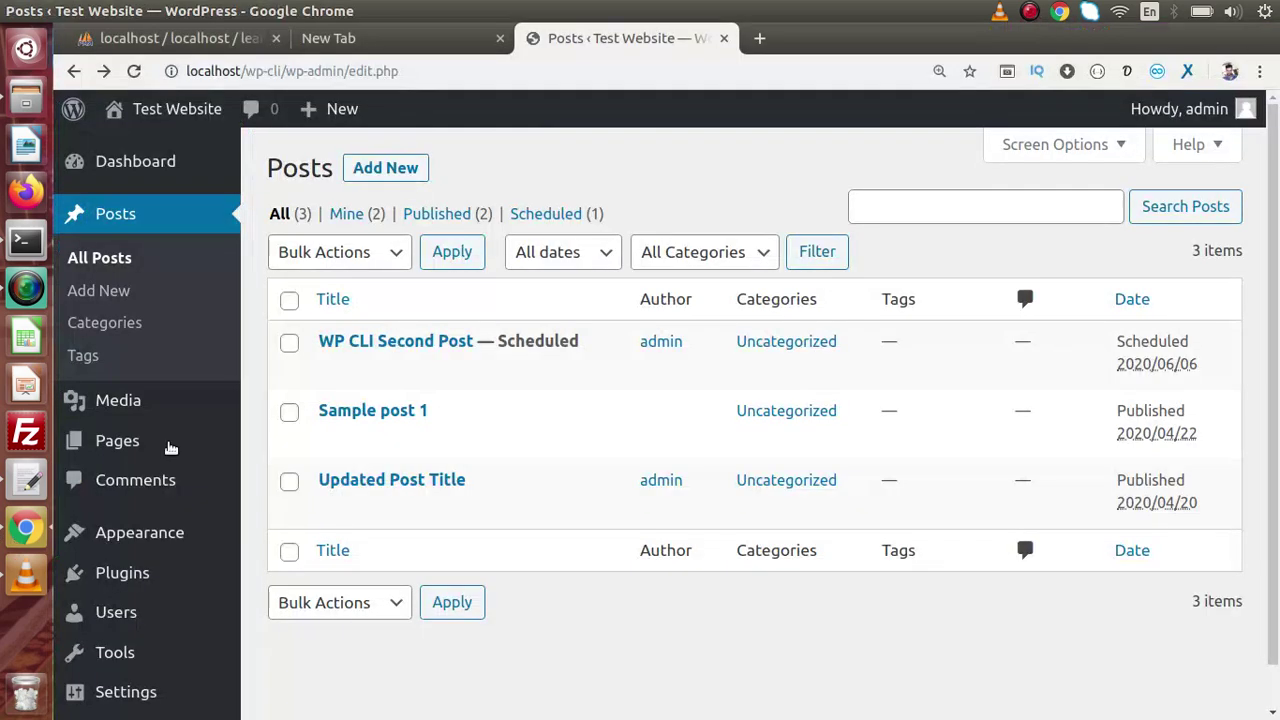
{"action": "key", "text": "ctrl+r"}
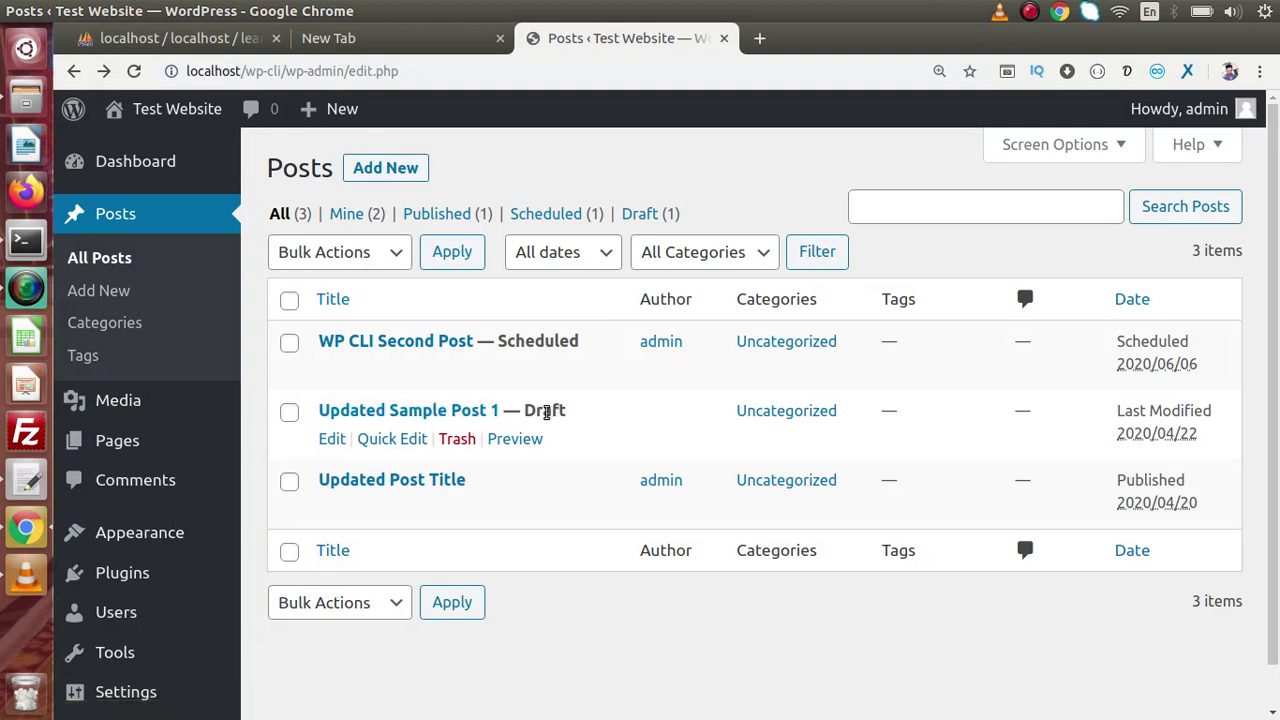
{"action": "left_click", "coordinate": [332, 438]}
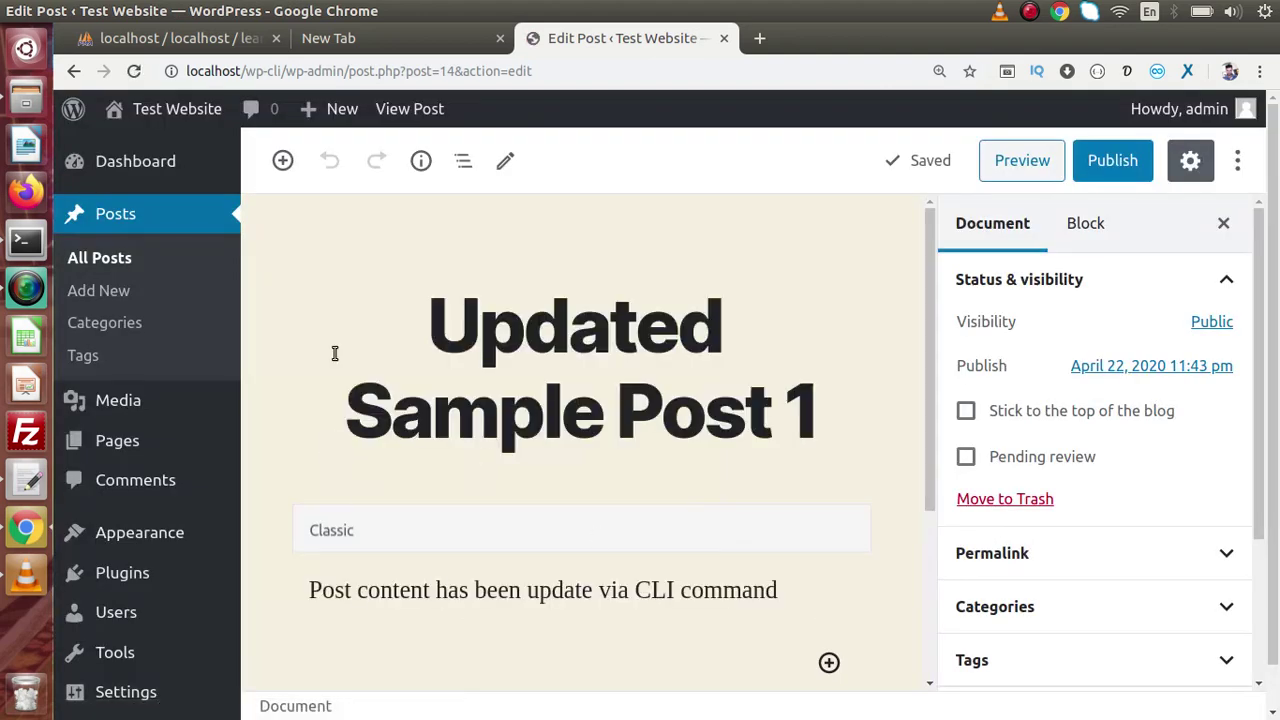
{"action": "left_click", "coordinate": [72, 73]}
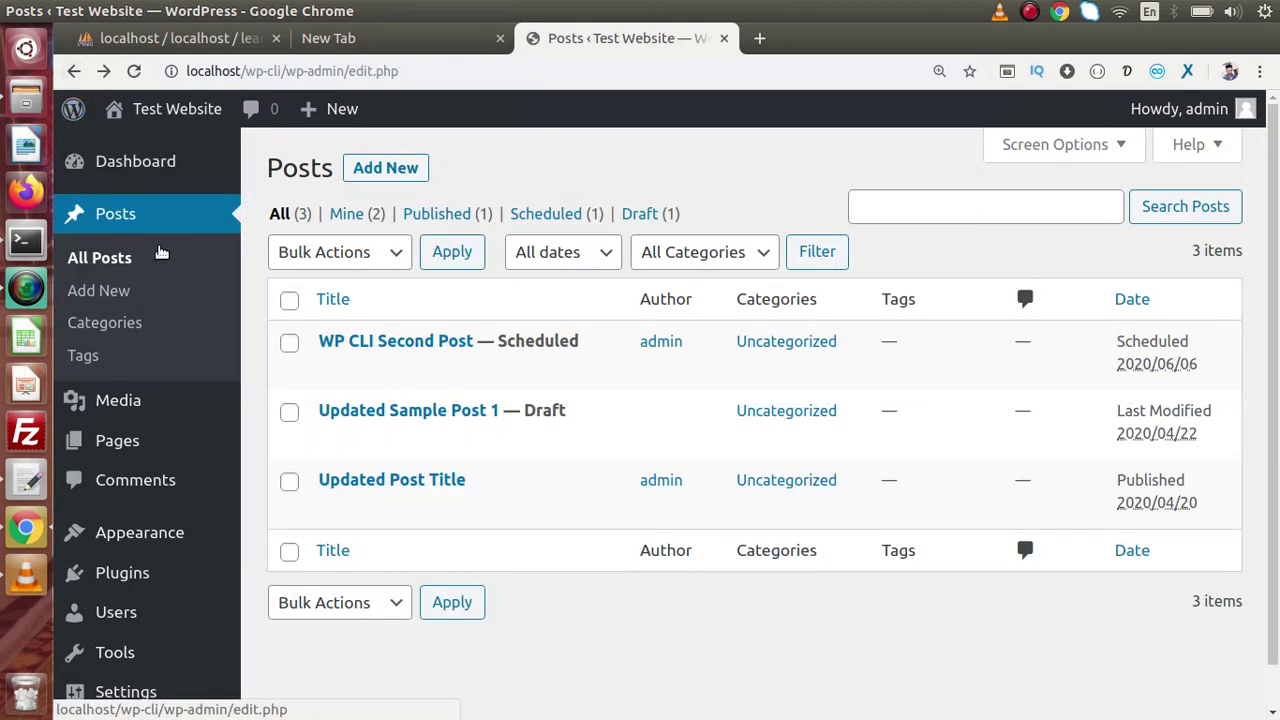
{"action": "left_click", "coordinate": [27, 244]}
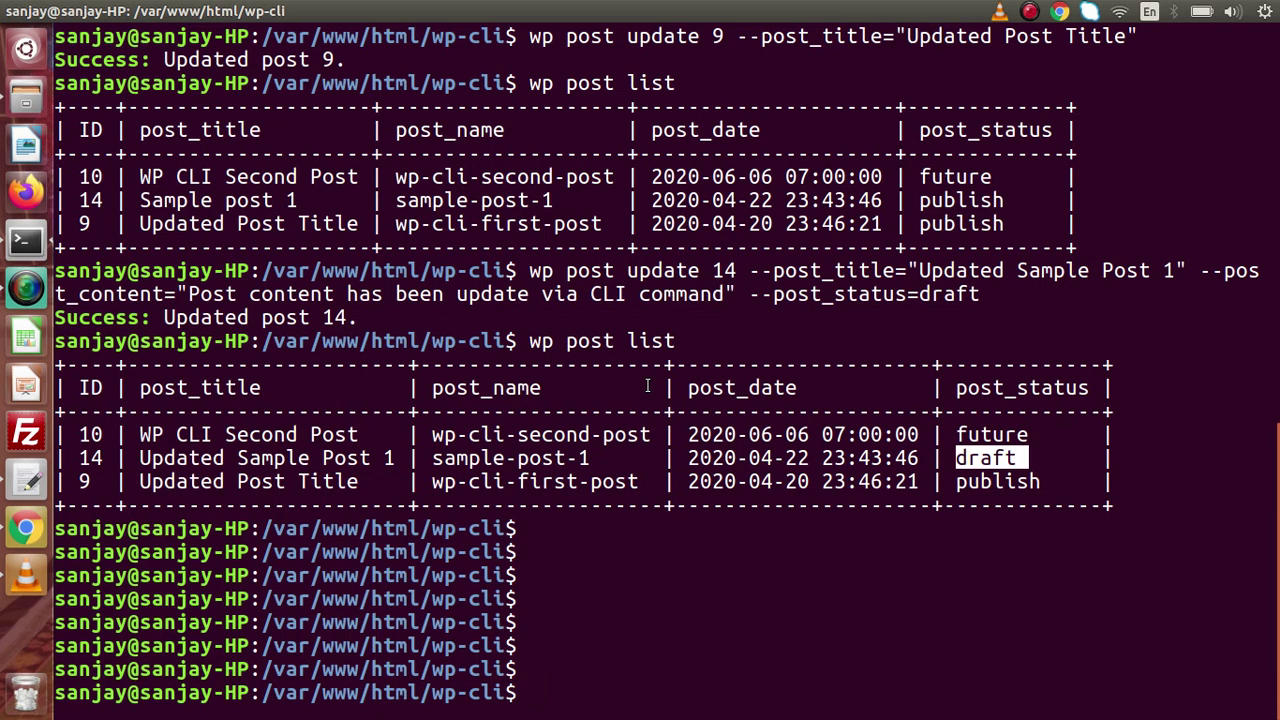
Step: List pages with wp post list --post_type=page to find page 11, 'CLI first page'
{"action": "type", "text": "wp post "}
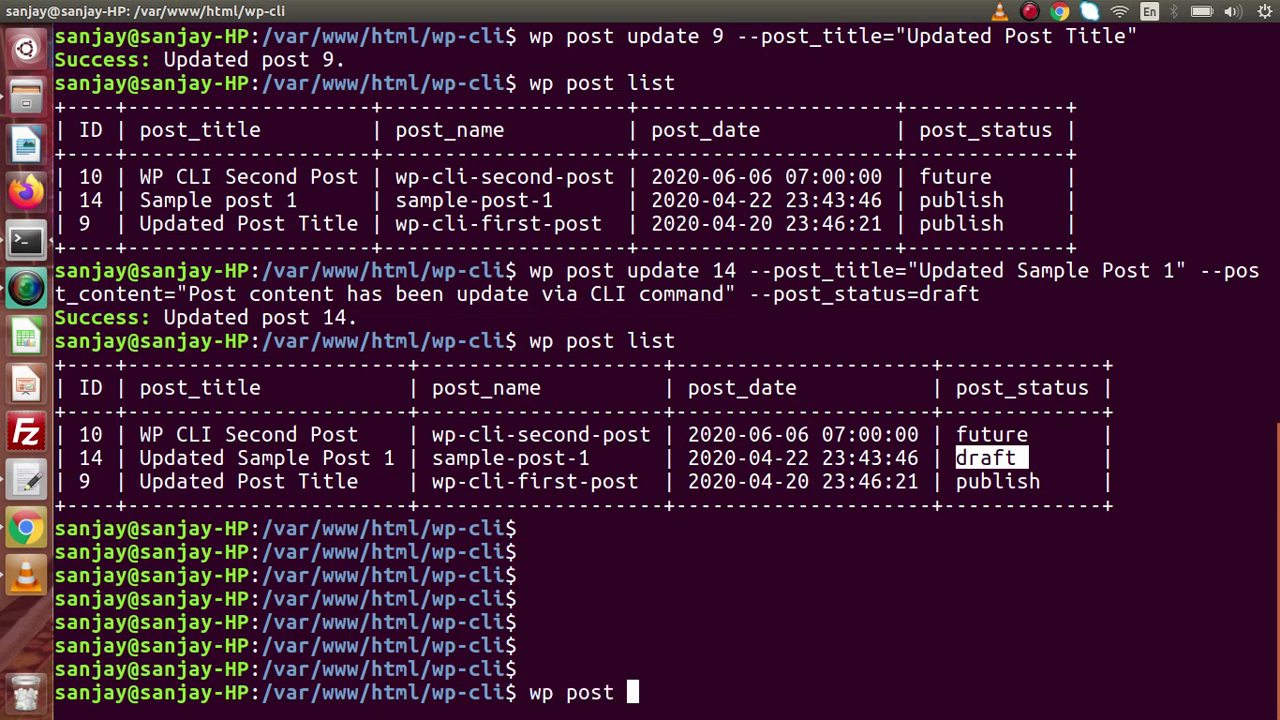
{"action": "type", "text": "list --po"}
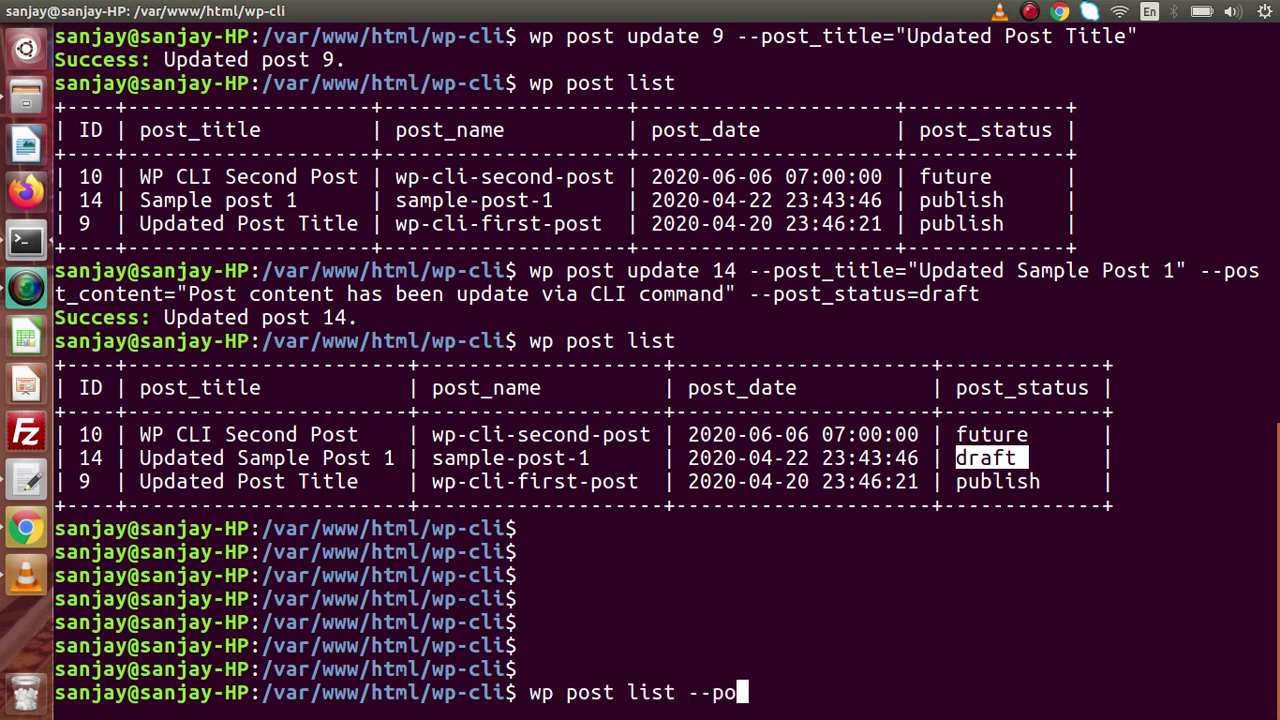
{"action": "type", "text": "st_type="}
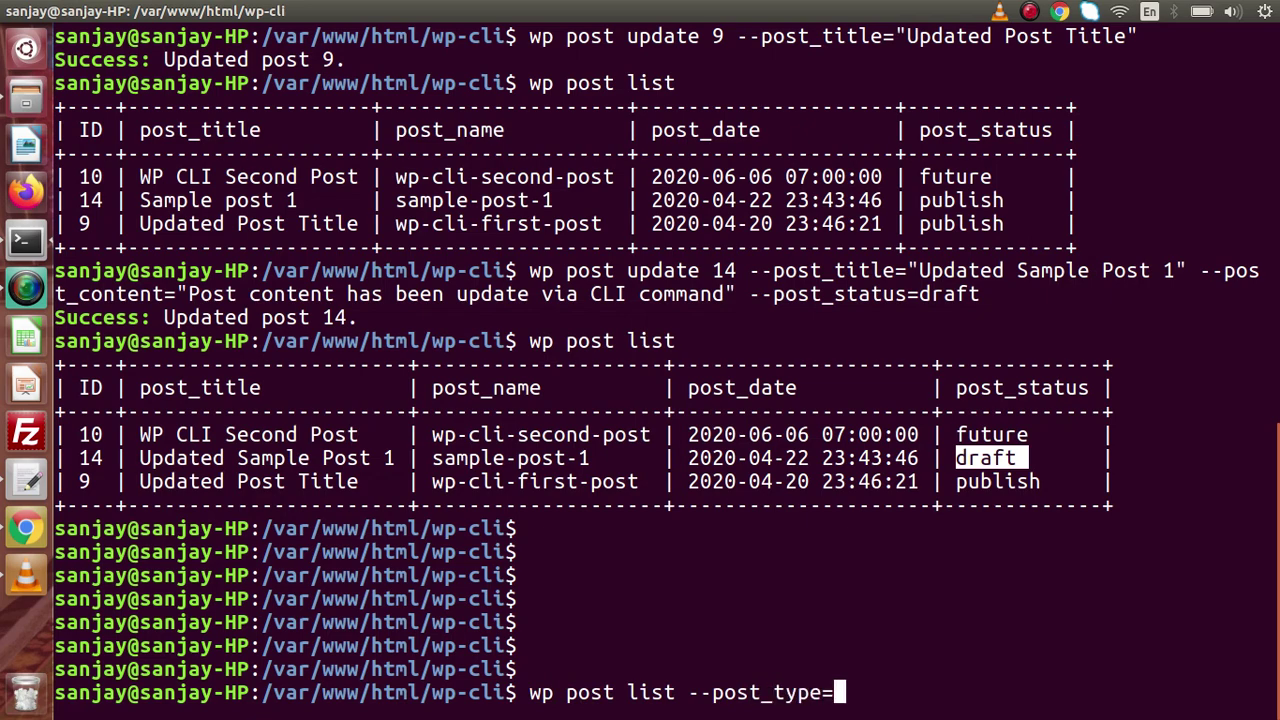
{"action": "type", "text": "page"}
{"action": "key", "text": "Return"}
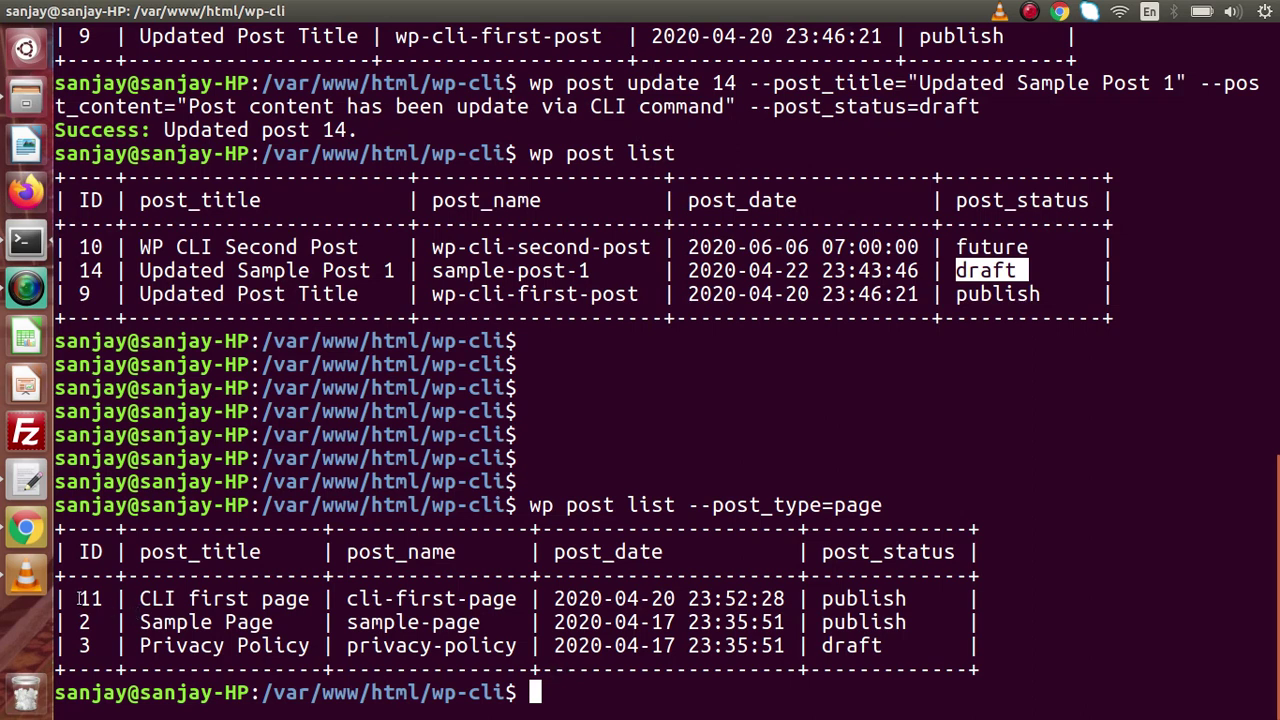
{"action": "left_click_drag", "start_coordinate": [79, 598], "coordinate": [97, 646]}
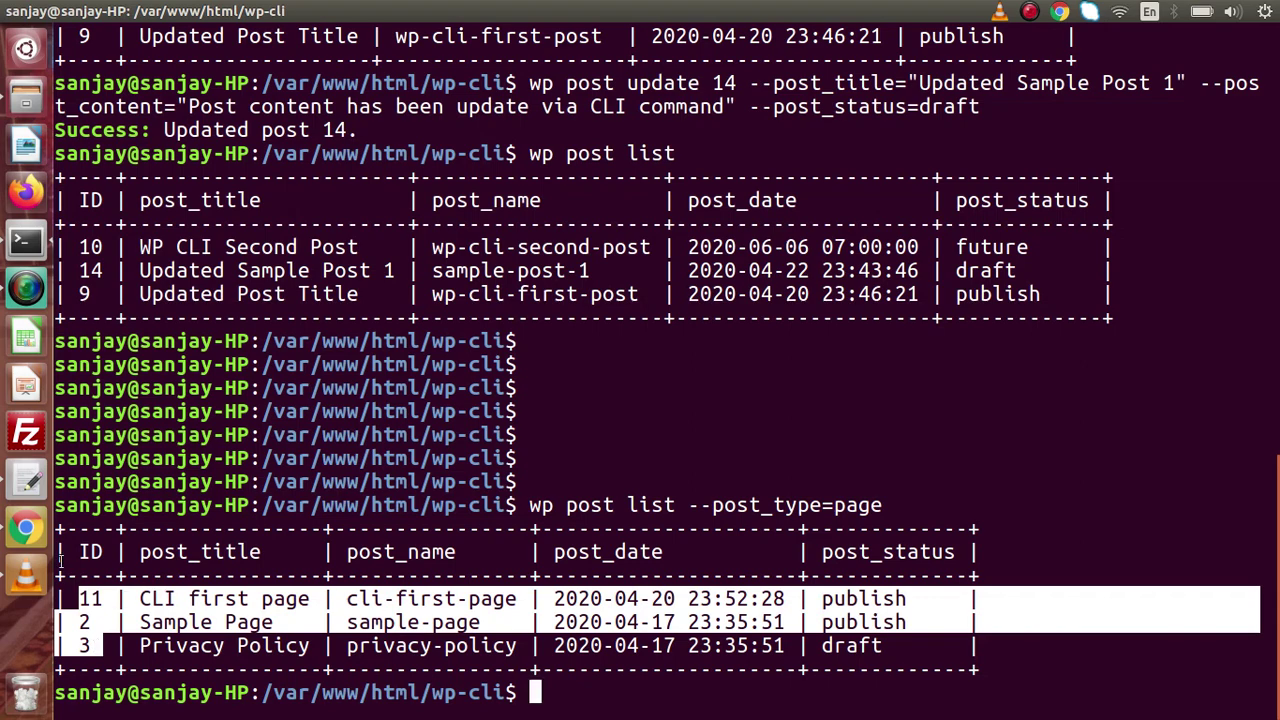
{"action": "left_click", "coordinate": [33, 535]}
Step: View the admin Pages list showing CLI first page, Sample Page and draft Privacy Policy
{"action": "left_click", "coordinate": [114, 440]}
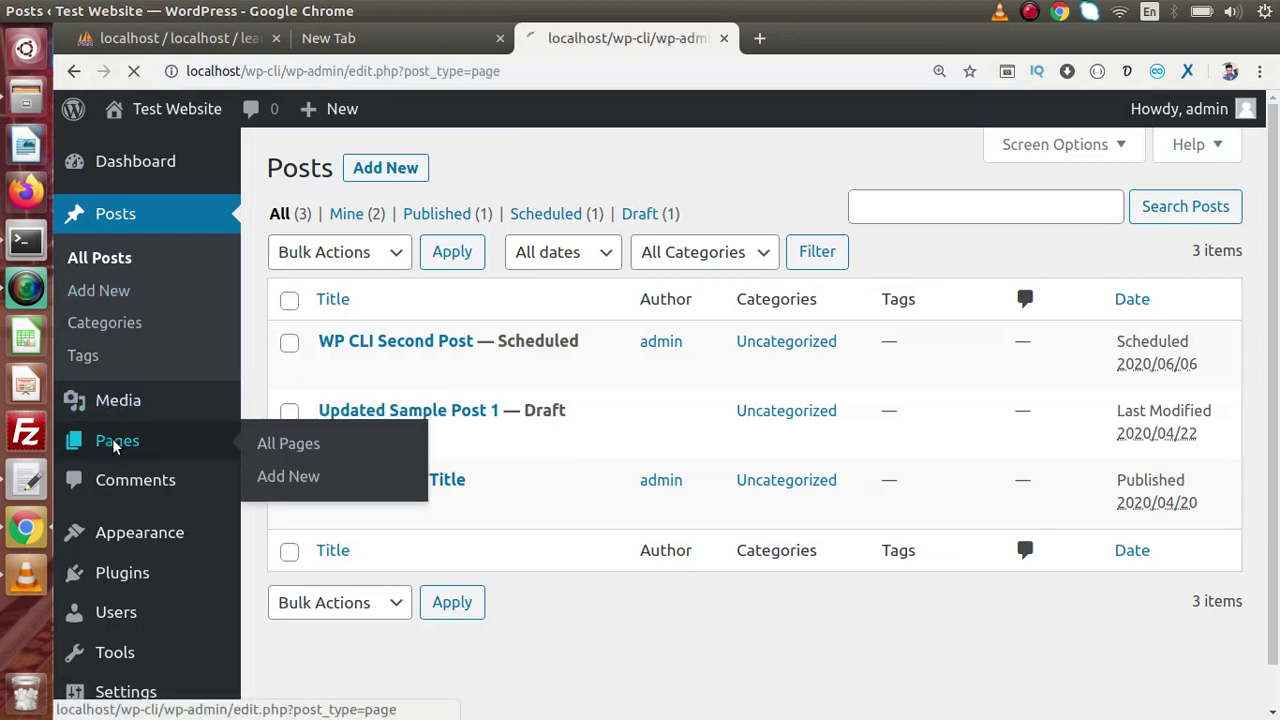
{"action": "mouse_move", "coordinate": [329, 337]}
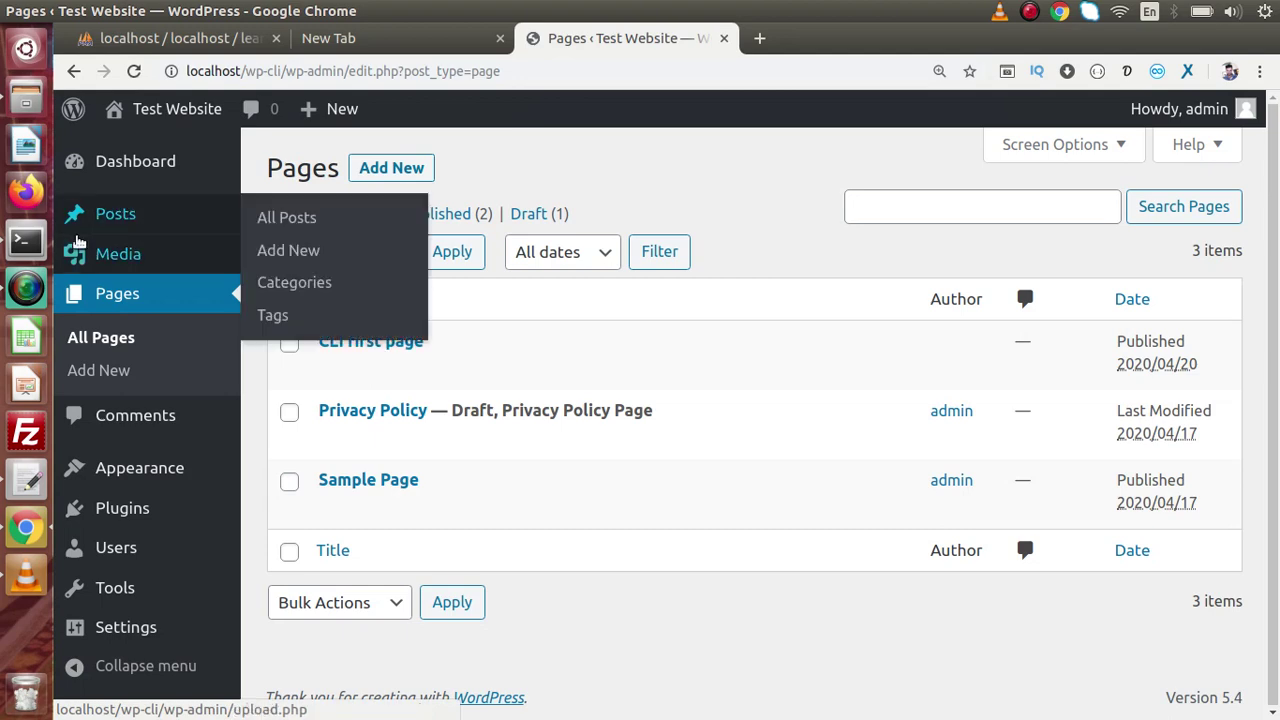
{"action": "left_click", "coordinate": [26, 240]}
Step: Clear the terminal and rerun the page listing, discarding a half-typed update command
{"action": "key", "text": "Return"}
{"action": "key", "text": "Return"}
{"action": "key", "text": "Return"}
{"action": "key", "text": "Return"}
{"action": "key", "text": "Return"}
{"action": "key", "text": "Return"}
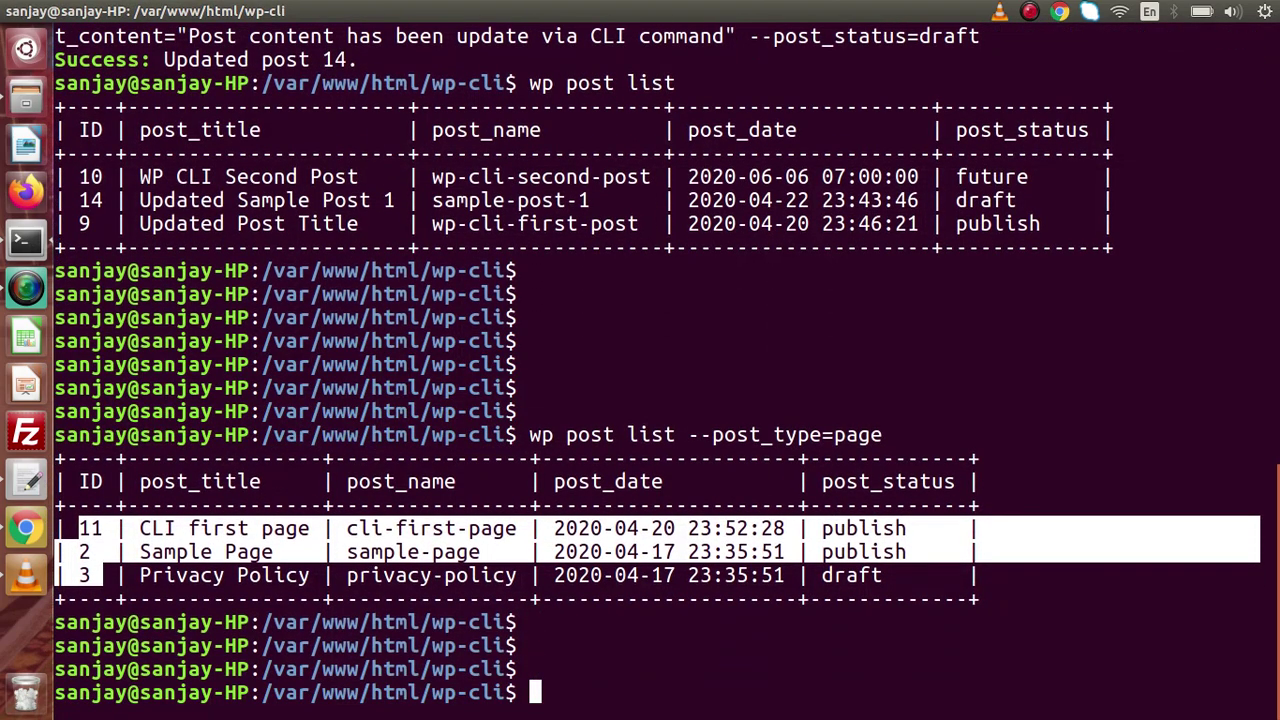
{"action": "type", "text": "clear"}
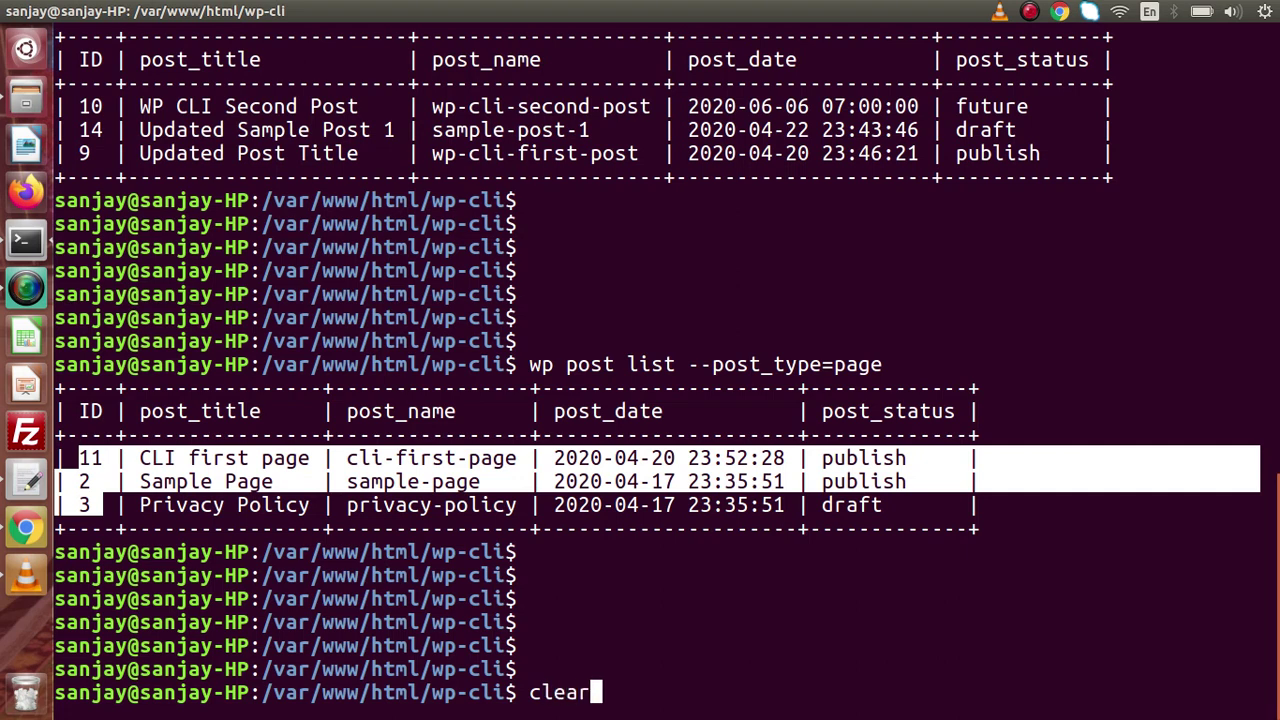
{"action": "left_click", "coordinate": [107, 460]}
{"action": "key", "text": "Return"}
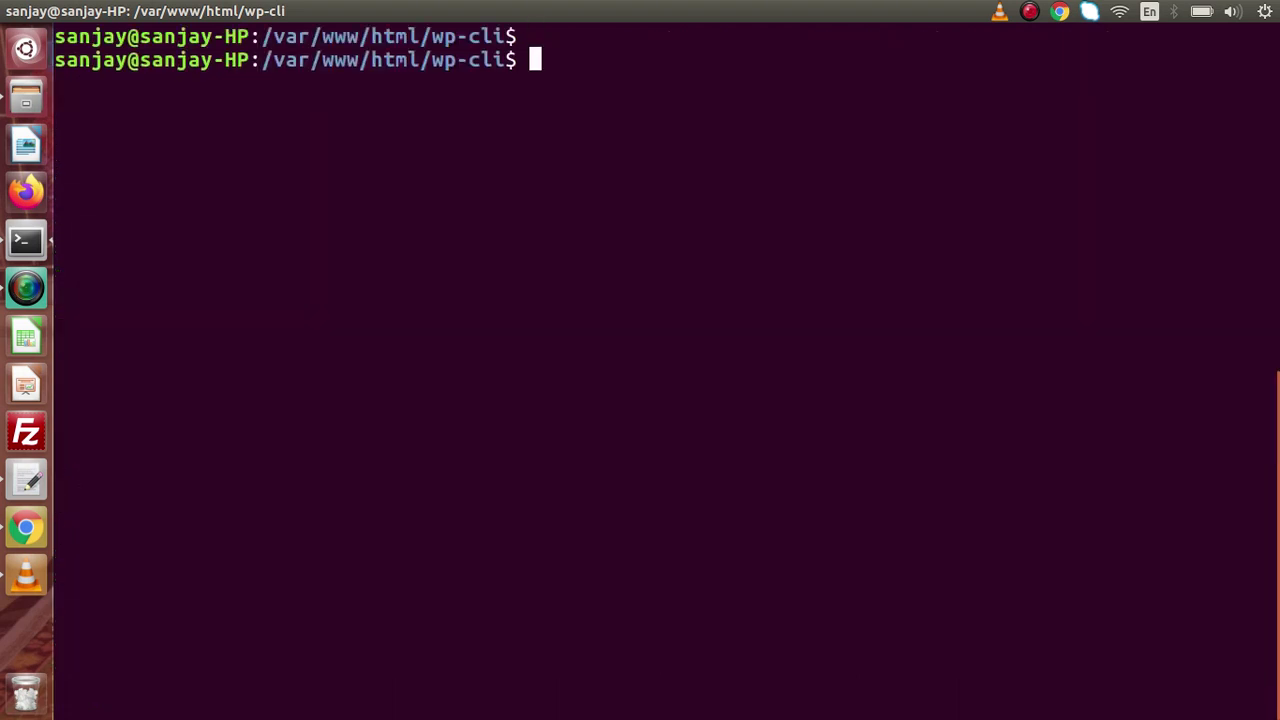
{"action": "key", "text": "Return"}
{"action": "key", "text": "Return"}
{"action": "type", "text": "wp post update"}
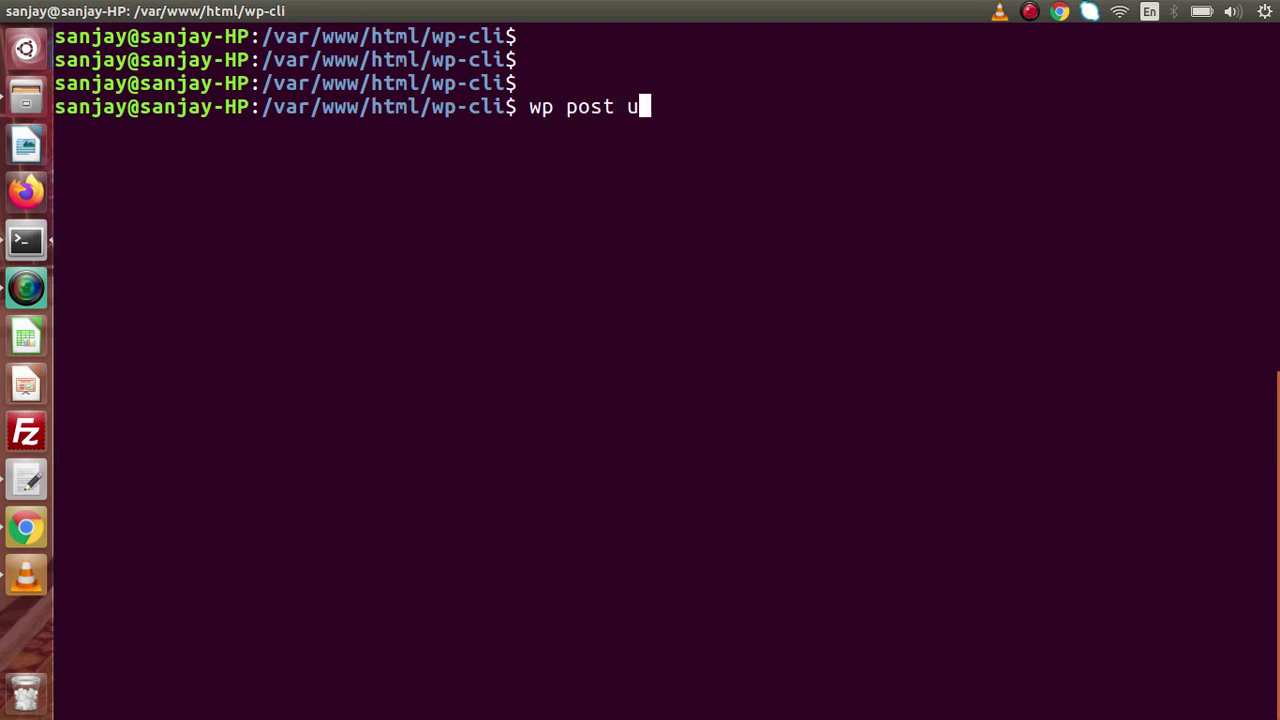
{"action": "key", "text": "BackSpace"}
{"action": "key", "text": "BackSpace"}
{"action": "key", "text": "BackSpace"}
{"action": "key", "text": "BackSpace"}
{"action": "key", "text": "BackSpace"}
{"action": "key", "text": "BackSpace"}
{"action": "type", "text": "l"}
{"action": "key", "text": "BackSpace"}
{"action": "key", "text": "BackSpace"}
{"action": "key", "text": "BackSpace"}
{"action": "key", "text": "BackSpace"}
{"action": "key", "text": "BackSpace"}
{"action": "key", "text": "BackSpace"}
{"action": "key", "text": "BackSpace"}
{"action": "key", "text": "BackSpace"}
{"action": "key", "text": "BackSpace"}
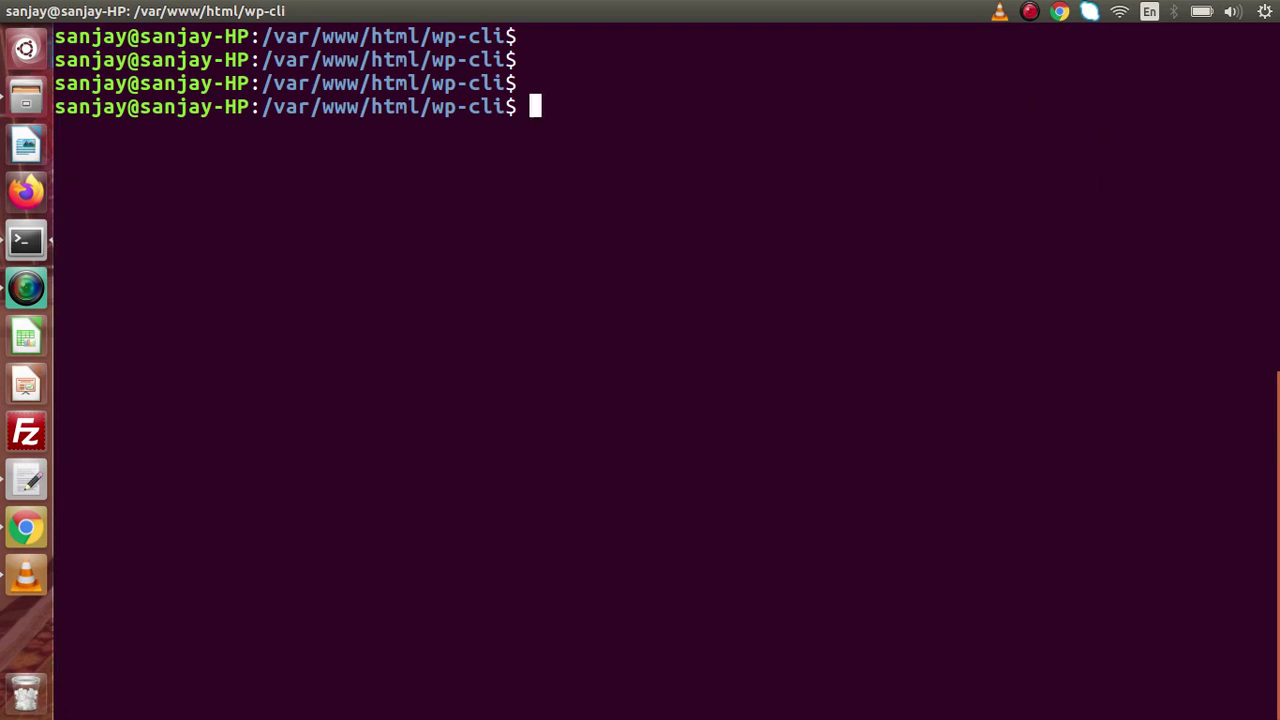
{"action": "type", "text": "clear"}
{"action": "key", "text": "Up"}
{"action": "key", "text": "Return"}
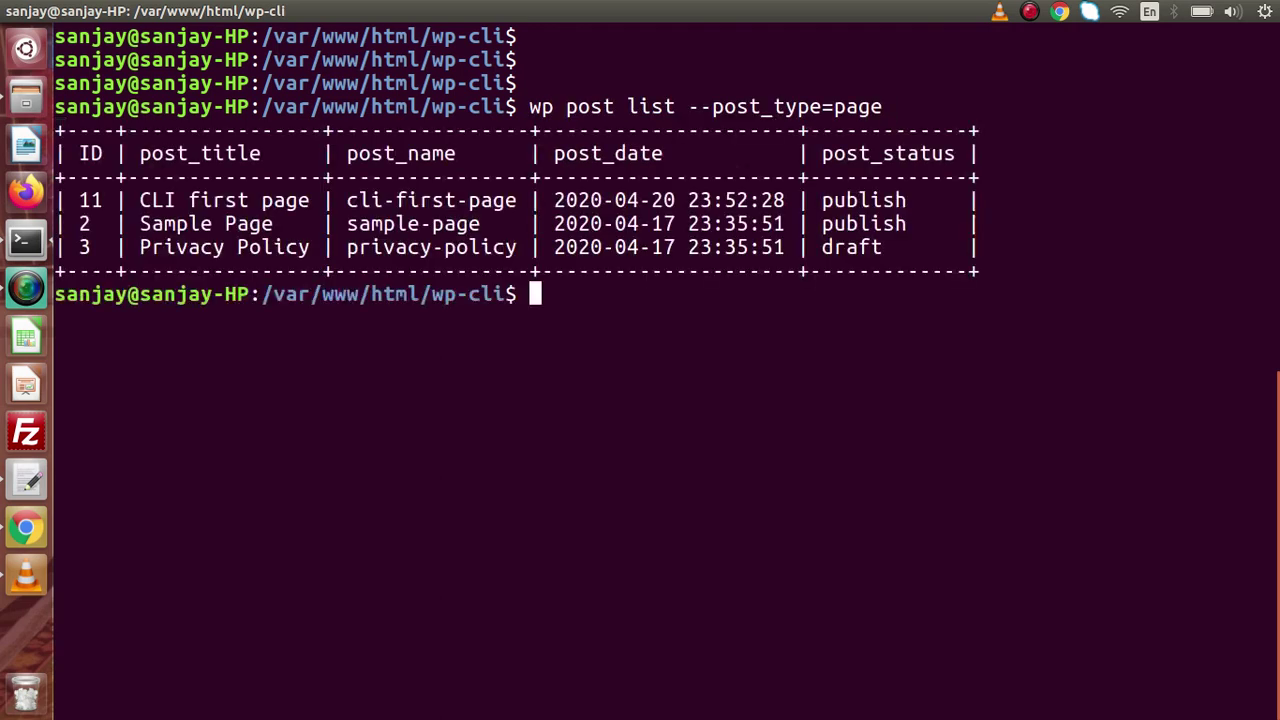
Step: Retitle page 11 to 'Contact Us' with wp post update, then rerun the page list
{"action": "type", "text": "wp post "}
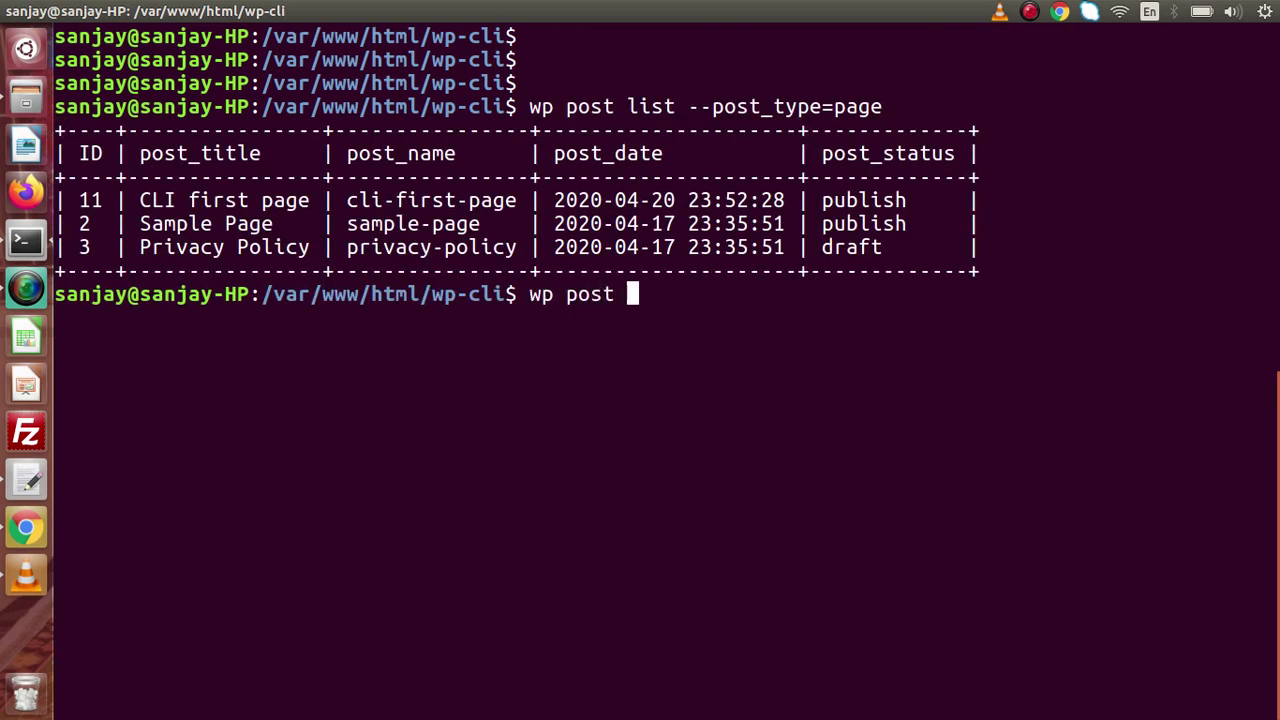
{"action": "type", "text": "update 2"}
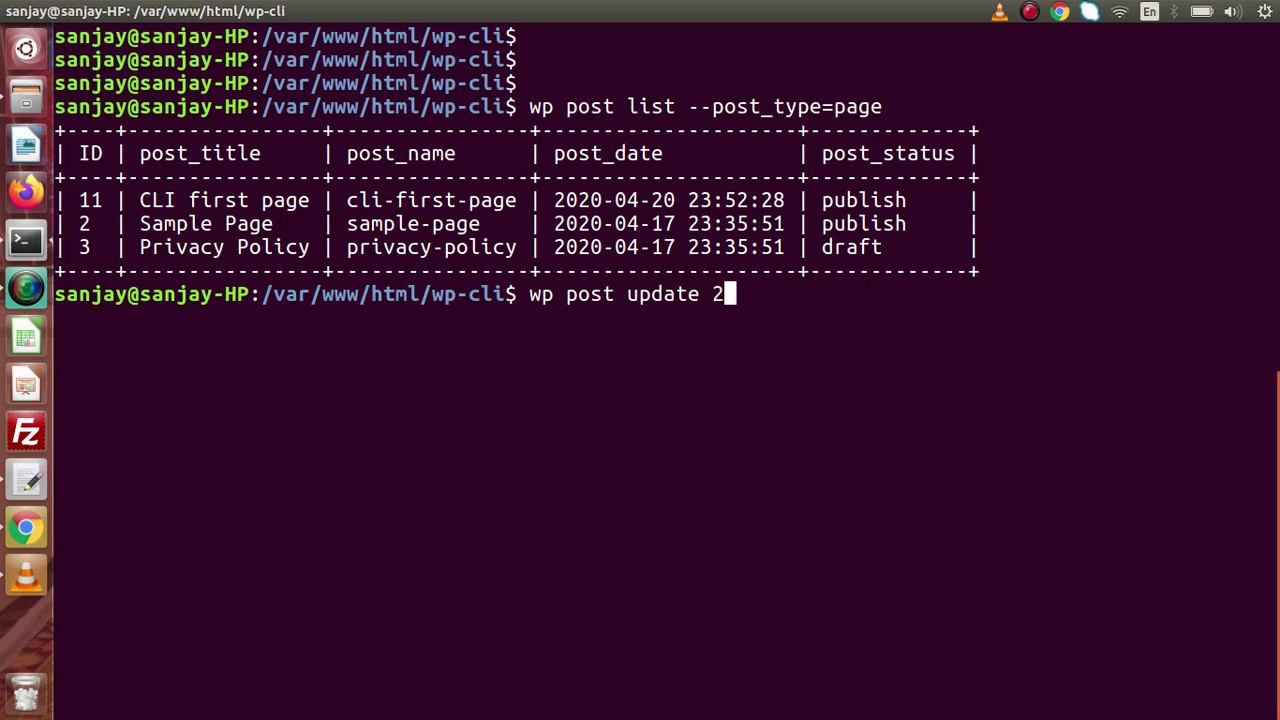
{"action": "key", "text": "BackSpace"}
{"action": "type", "text": "11 --post"}
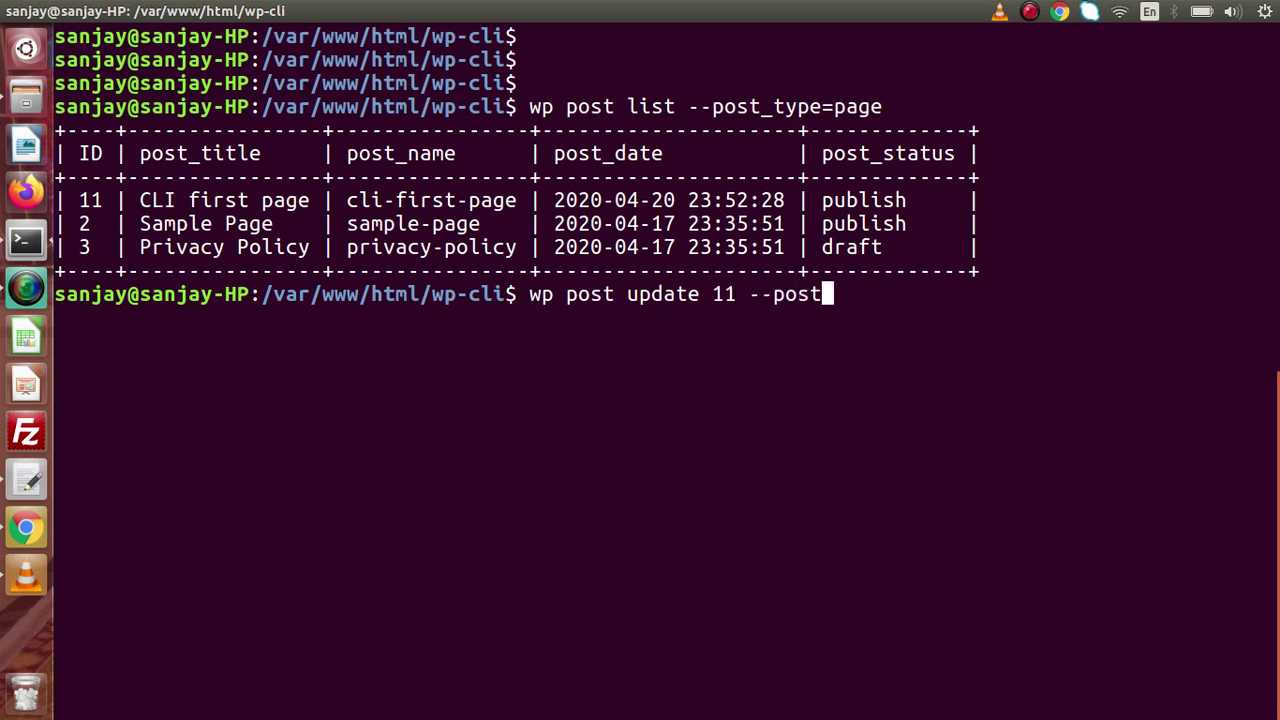
{"action": "type", "text": "_title="}
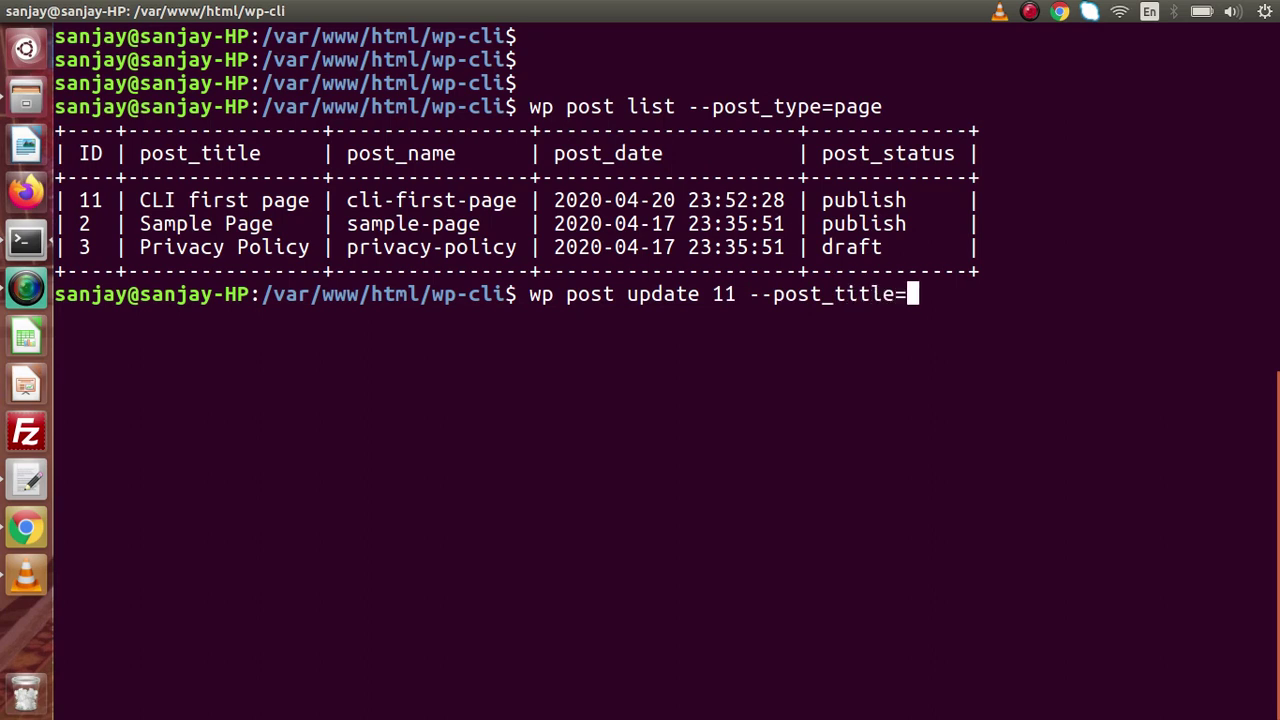
{"action": "type", "text": "\"\""}
{"action": "key", "text": "Left"}
{"action": "type", "text": "Con"}
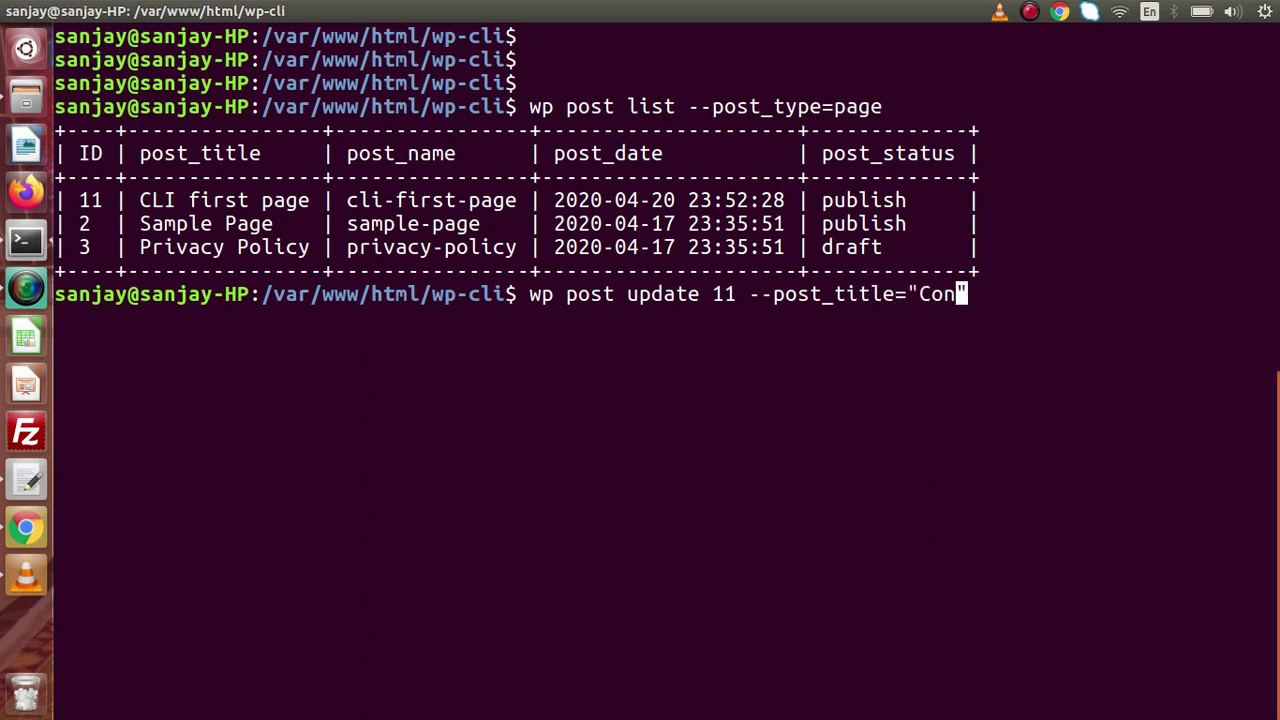
{"action": "type", "text": "tact Us"}
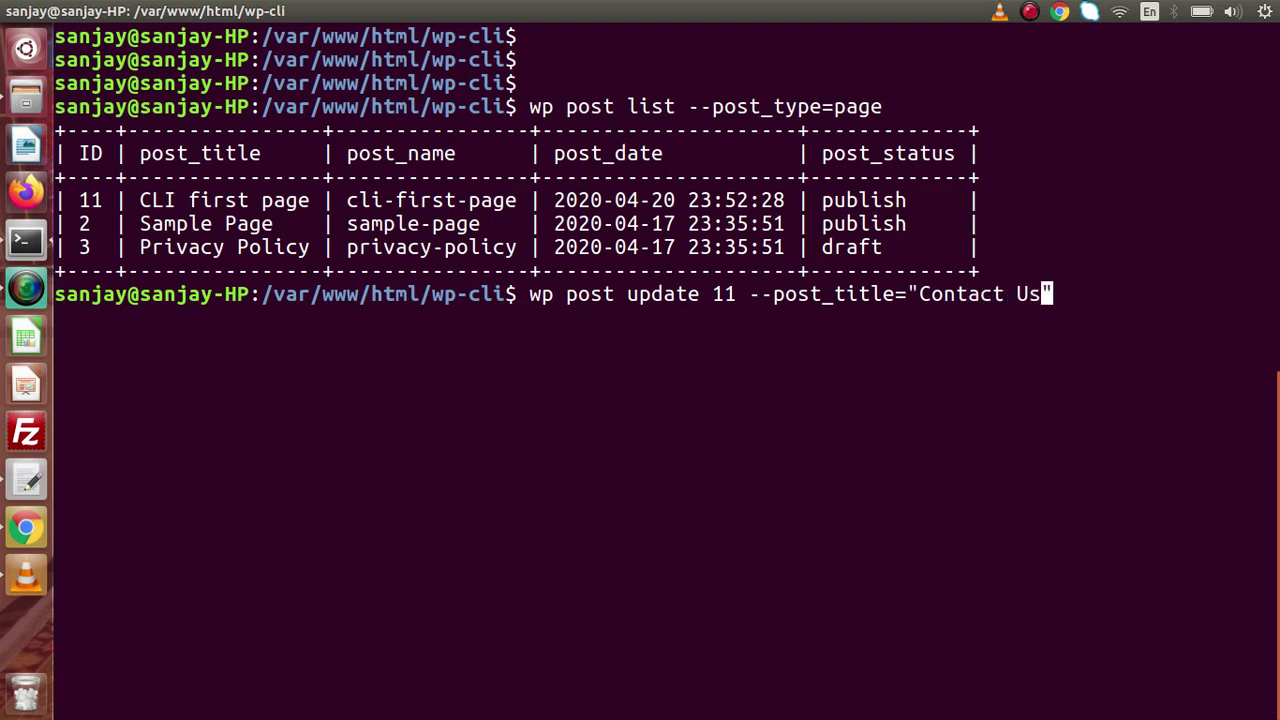
{"action": "key", "text": "Return"}
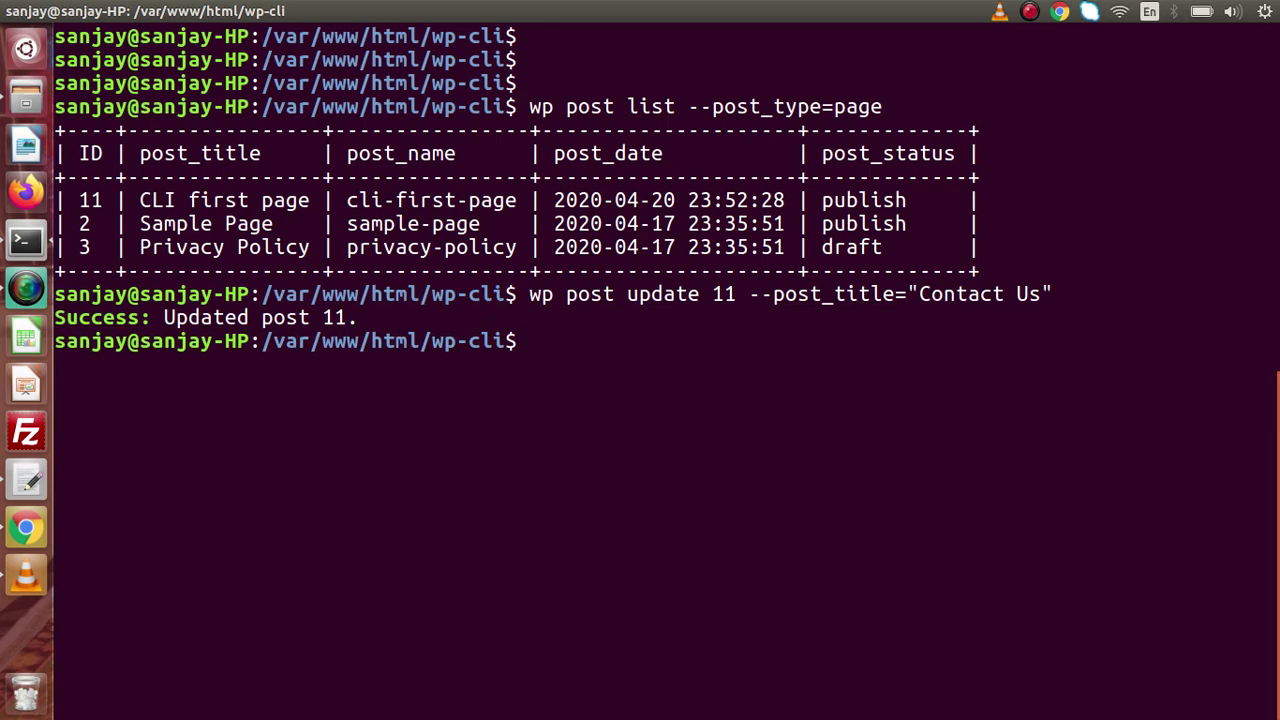
{"action": "key", "text": "Up"}
{"action": "key", "text": "Up"}
{"action": "key", "text": "Return"}
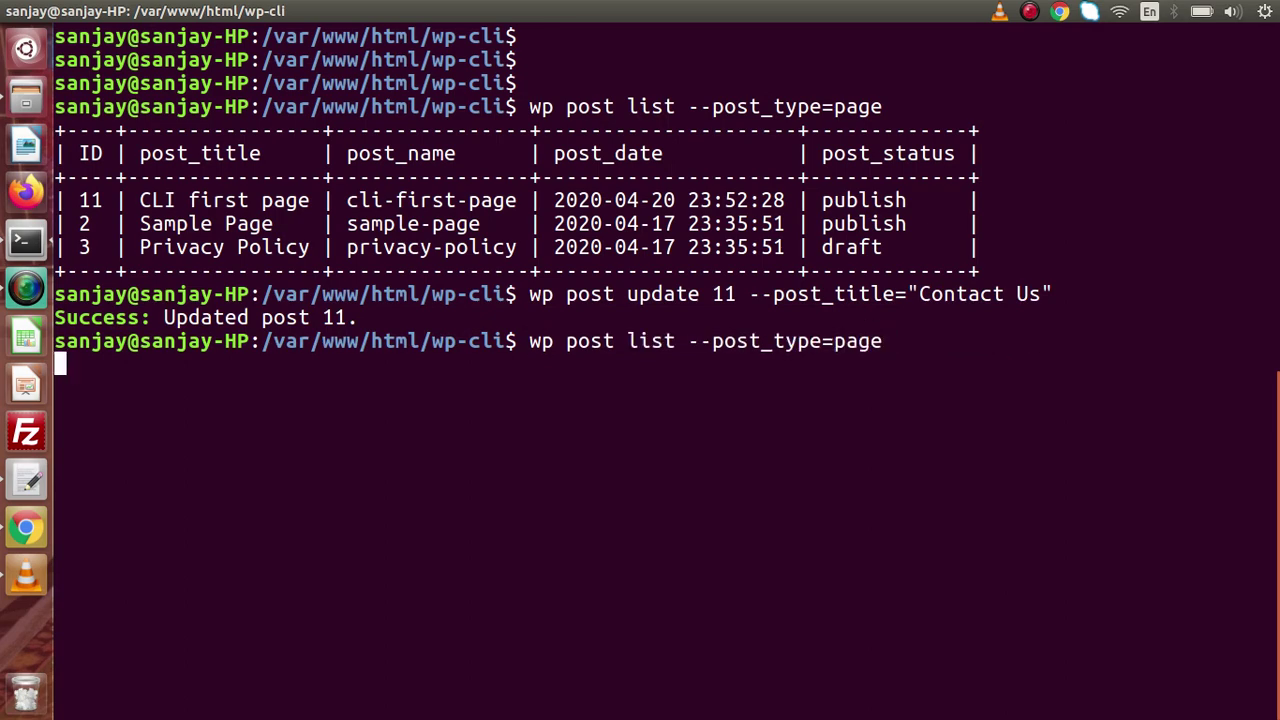
Step: Reload the admin Pages list to show 'Contact Us' published, then return to wp-cli-intro.txt in gedit
{"action": "left_click_drag", "start_coordinate": [265, 434], "coordinate": [139, 434]}
{"action": "left_click", "coordinate": [30, 525]}
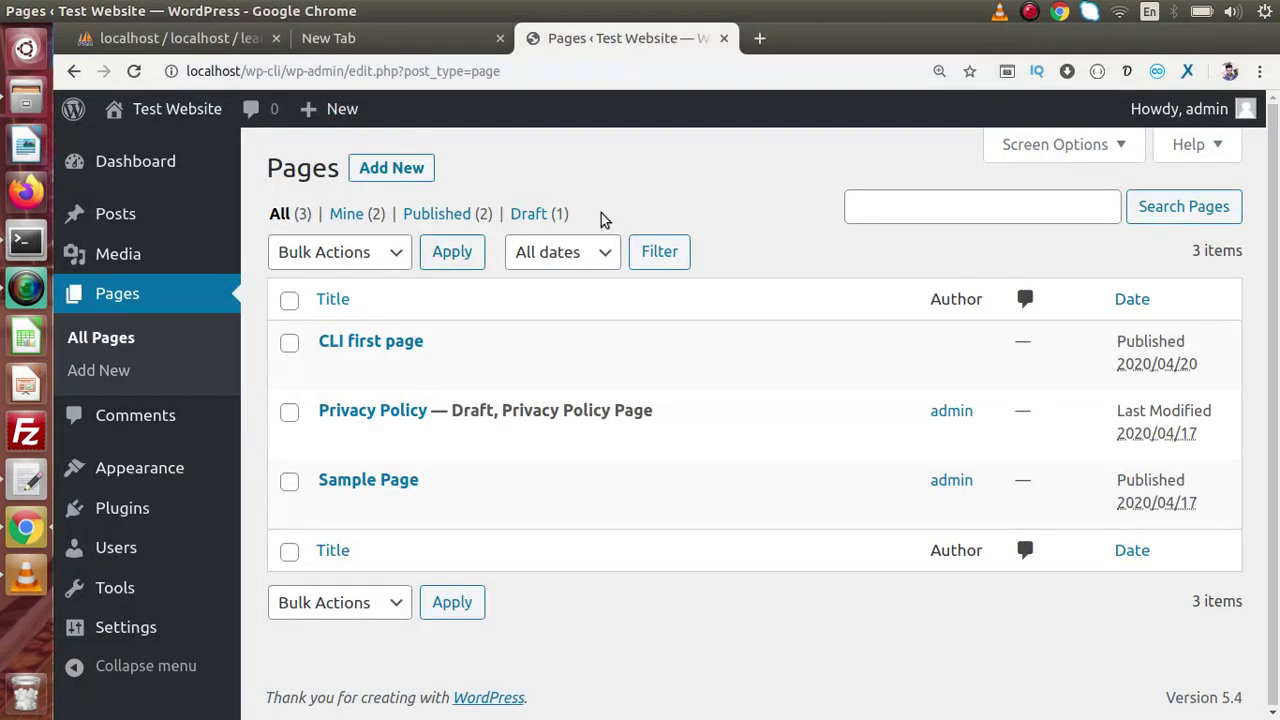
{"action": "key", "text": "F5"}
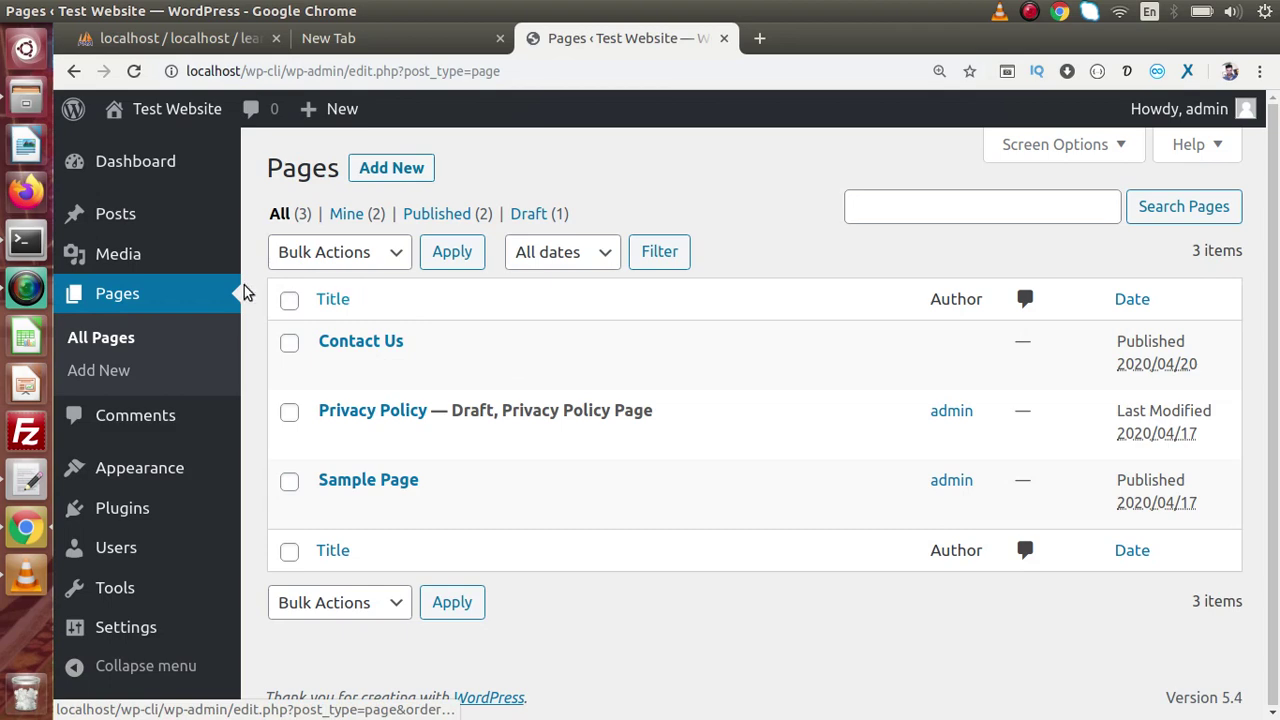
{"action": "mouse_move", "coordinate": [138, 221]}
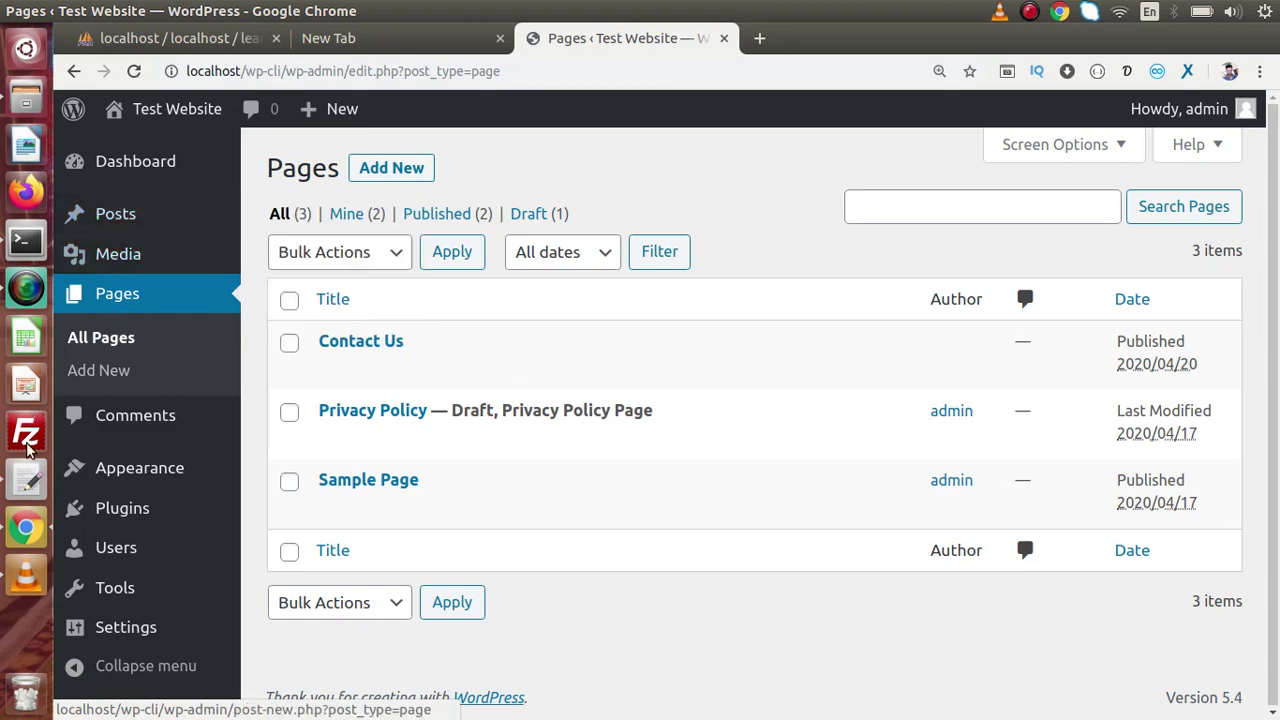
{"action": "key", "text": "alt+Tab"}
{"action": "left_click", "coordinate": [250, 78]}
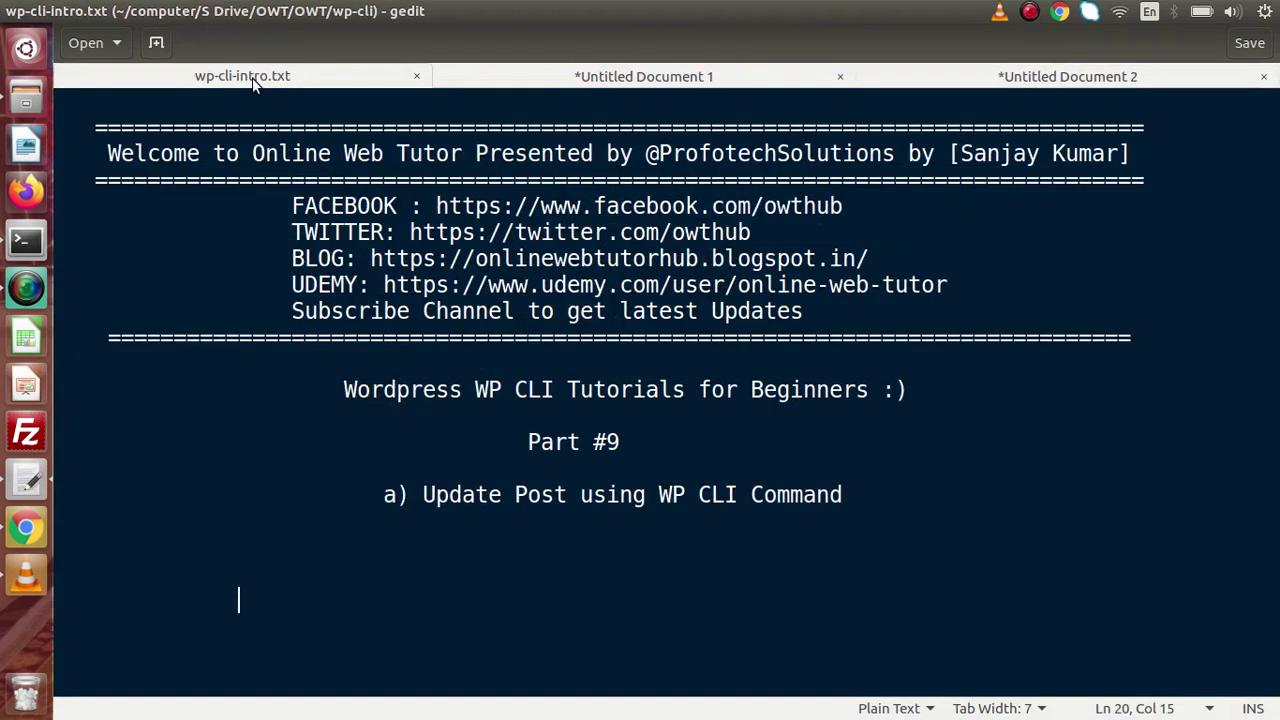